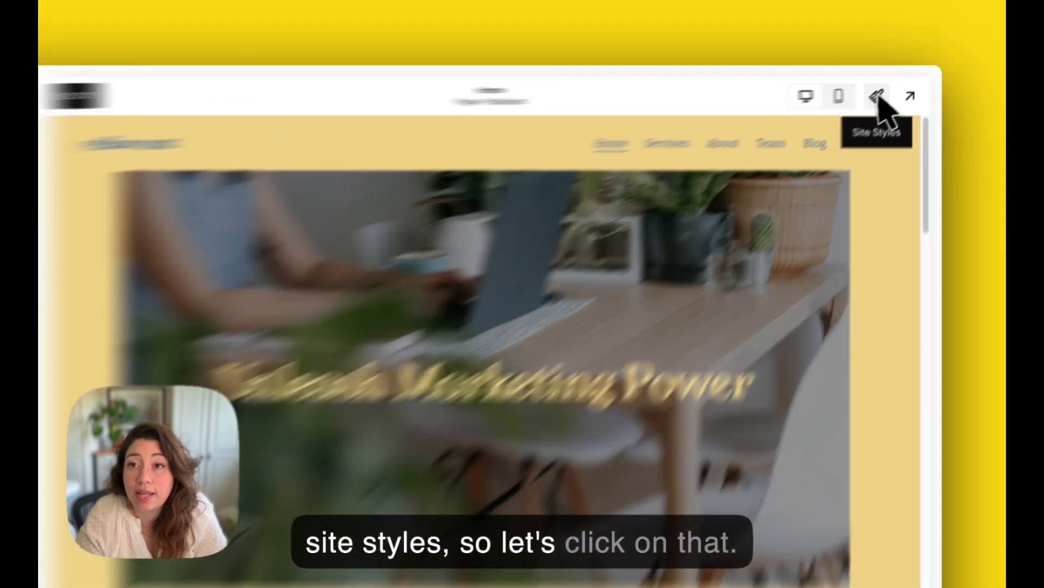
Step: Open the site styles, apply the monochrome black-and-white Professional theme, and check how it looks across the home page
{"action": "left_click", "coordinate": [891, 89]}
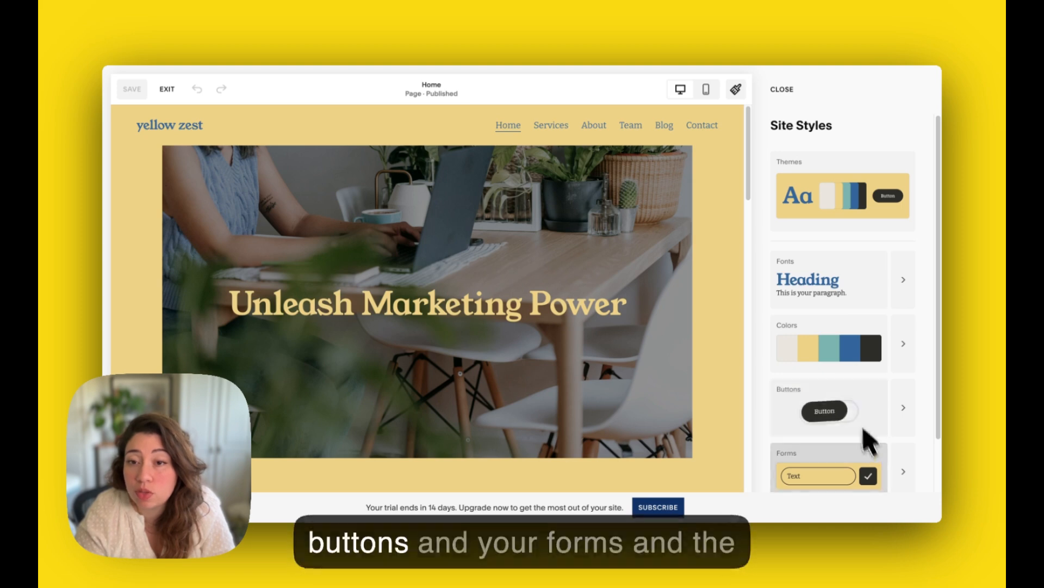
{"action": "scroll", "coordinate": [868, 430], "scroll_direction": "down", "scroll_amount": 1}
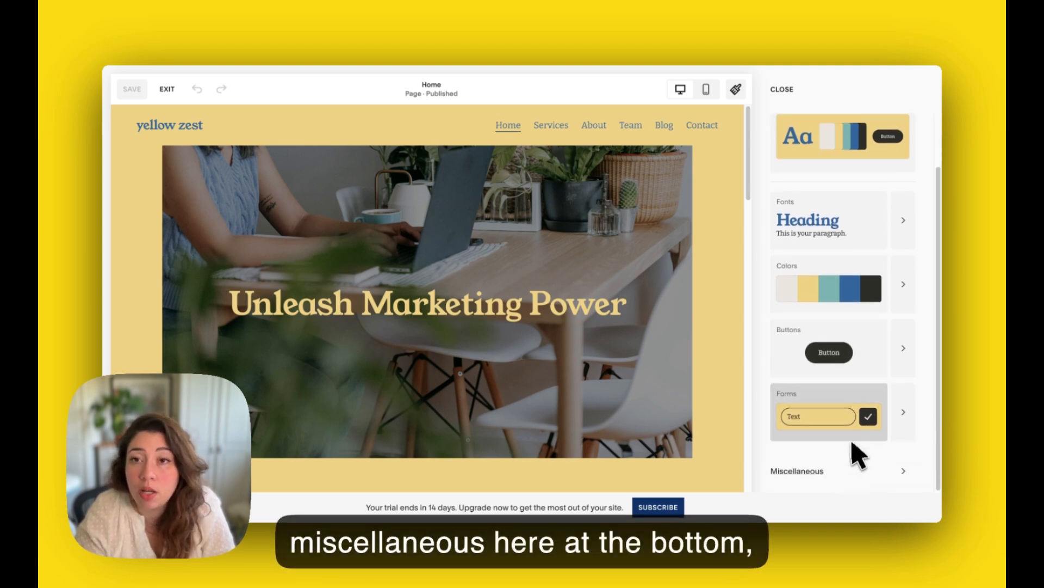
{"action": "scroll", "coordinate": [858, 451], "scroll_direction": "up", "scroll_amount": 1}
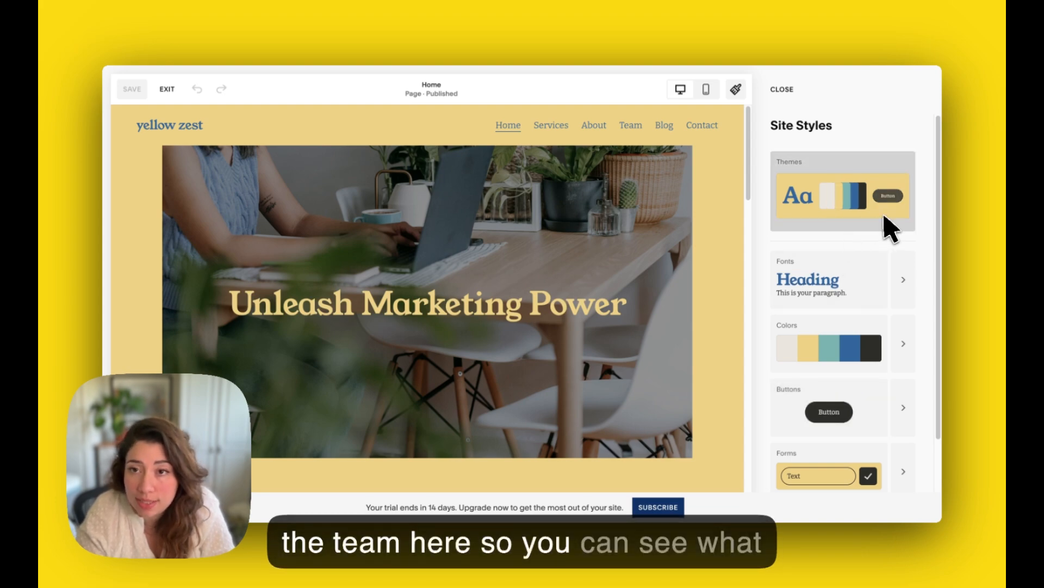
{"action": "left_click", "coordinate": [884, 223]}
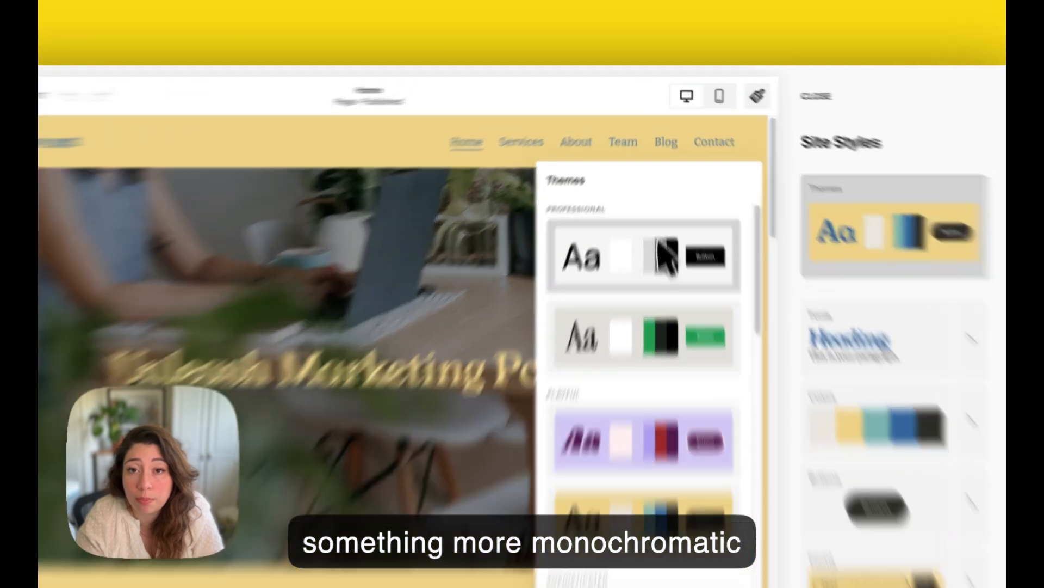
{"action": "left_click", "coordinate": [660, 207]}
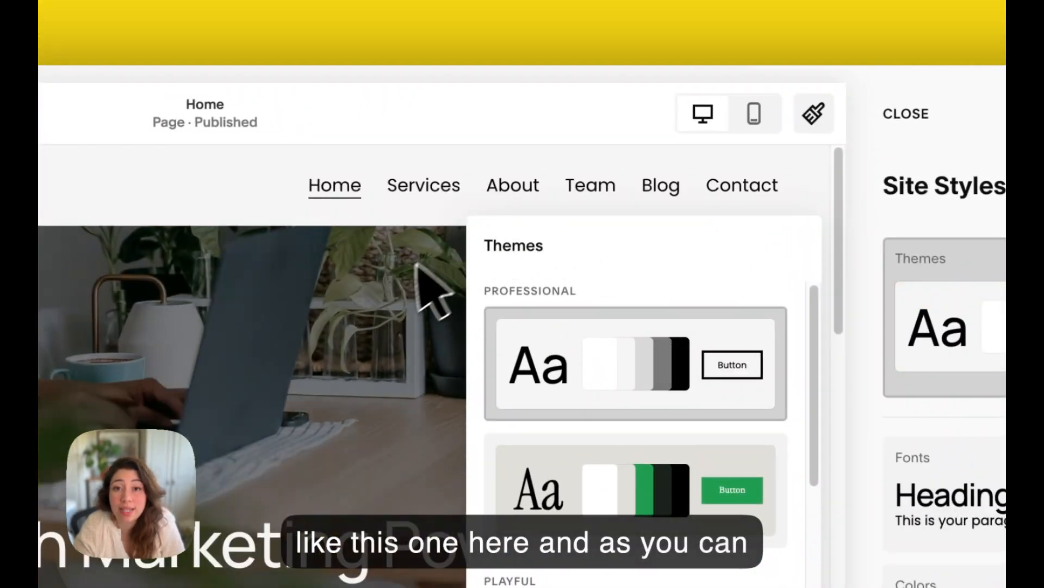
{"action": "left_click", "coordinate": [393, 282]}
{"action": "scroll", "coordinate": [625, 303], "scroll_direction": "down", "scroll_amount": 15}
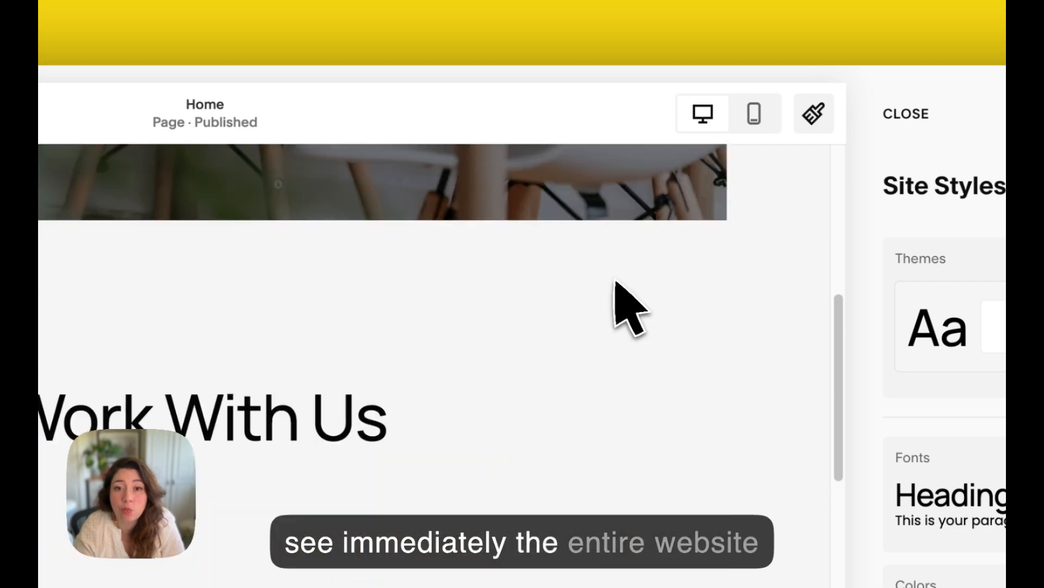
{"action": "scroll", "coordinate": [606, 334], "scroll_direction": "down", "scroll_amount": 5}
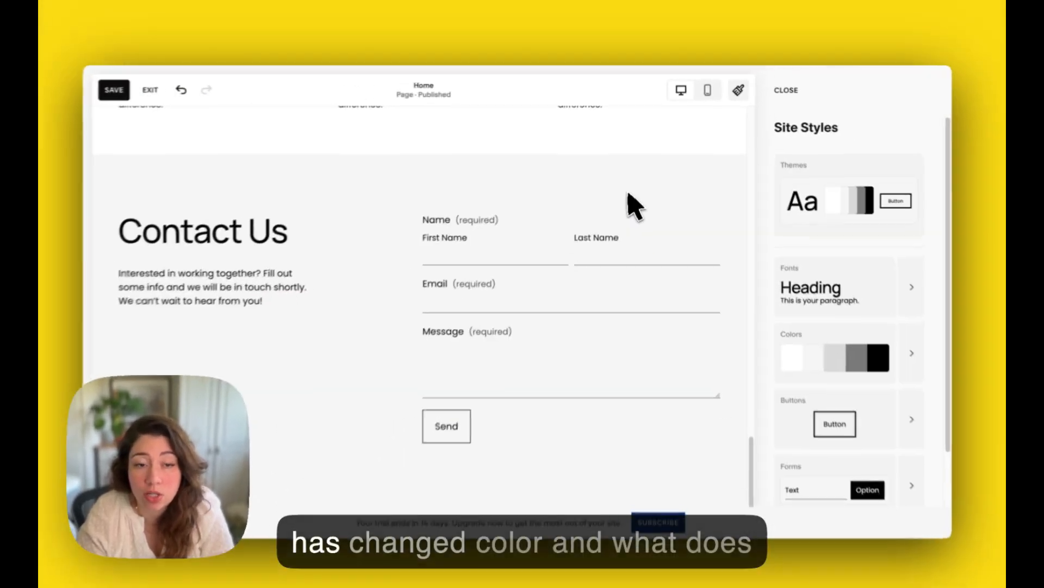
{"action": "scroll", "coordinate": [578, 527], "scroll_direction": "up", "scroll_amount": 20}
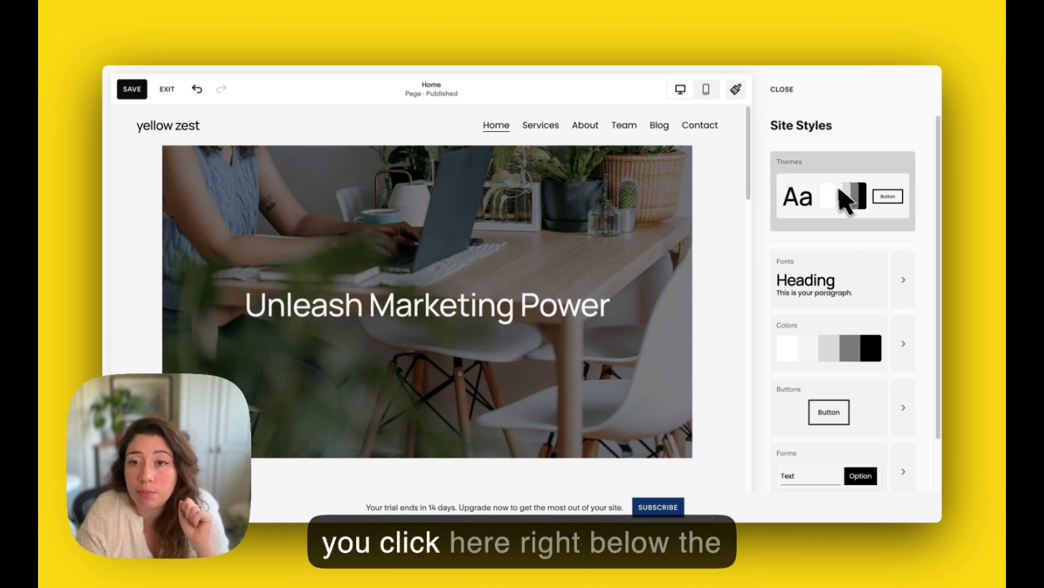
Step: Browse the Serif and Mixed font packs, apply the Alice and Almarai pack, and check it on the home page
{"action": "left_click", "coordinate": [900, 291]}
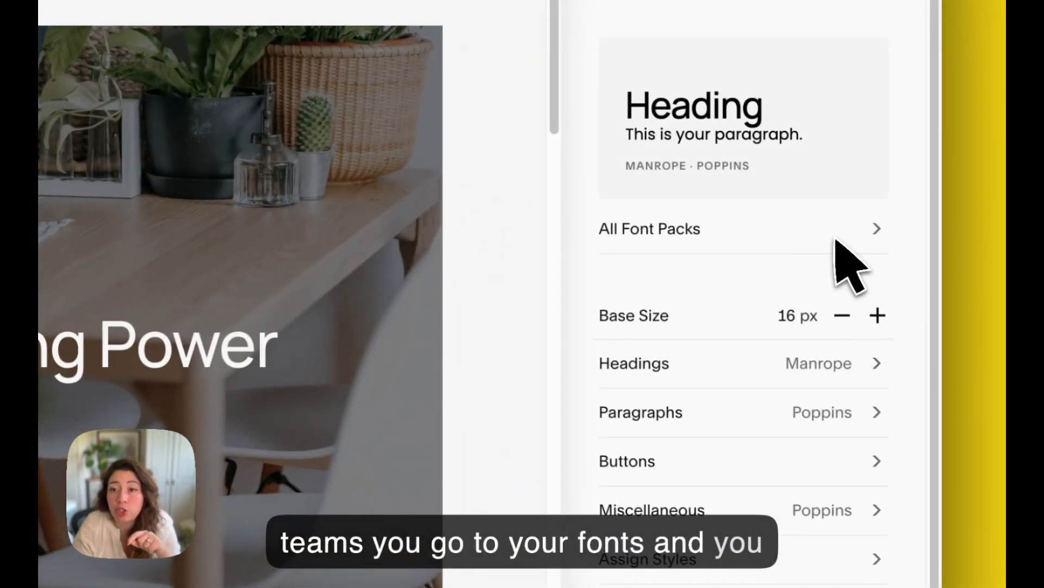
{"action": "left_click", "coordinate": [648, 231]}
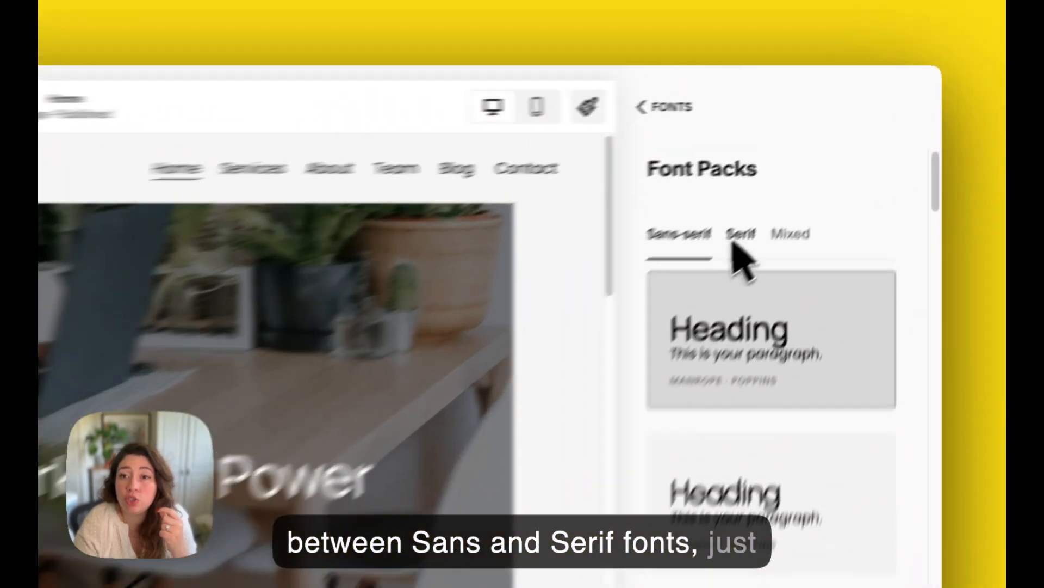
{"action": "left_click", "coordinate": [824, 164]}
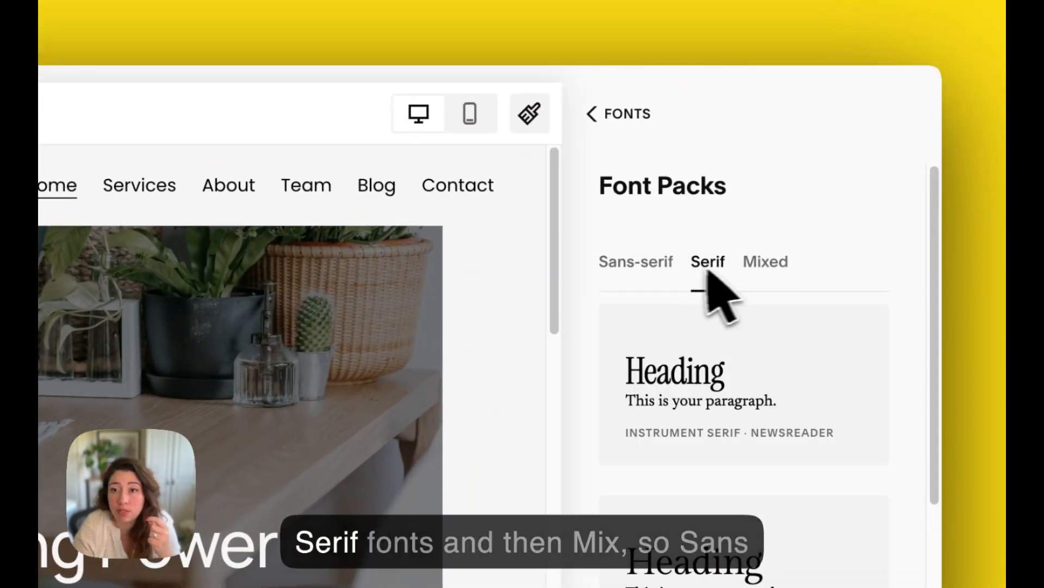
{"action": "left_click", "coordinate": [764, 268]}
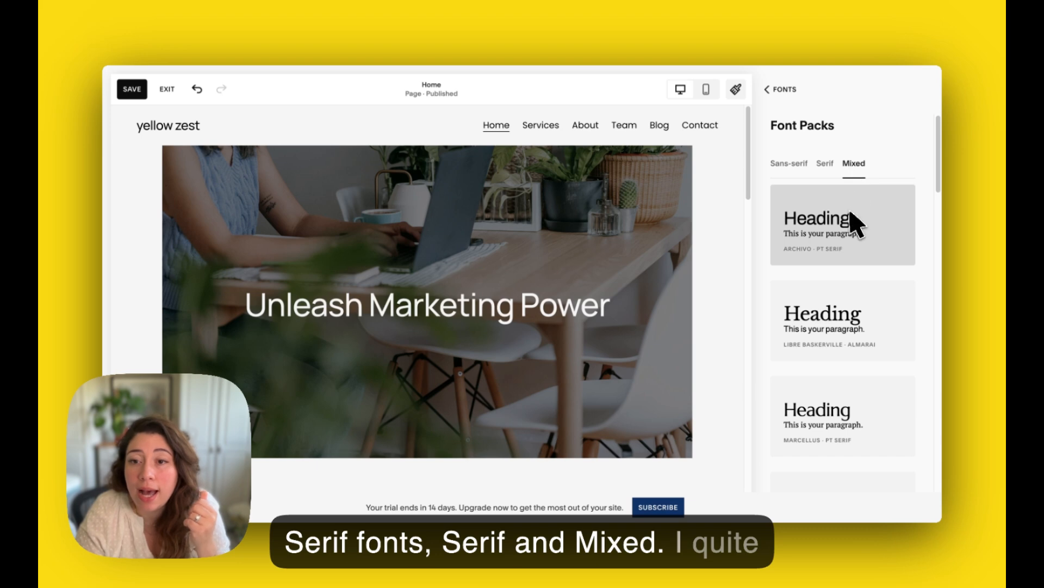
{"action": "scroll", "coordinate": [870, 320], "scroll_direction": "down", "scroll_amount": 5}
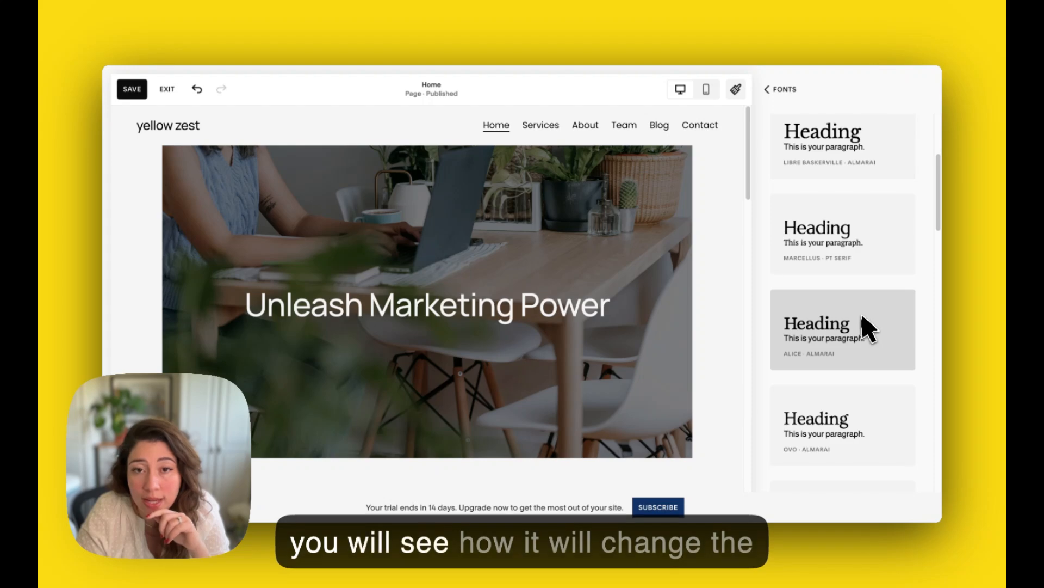
{"action": "left_click", "coordinate": [862, 317]}
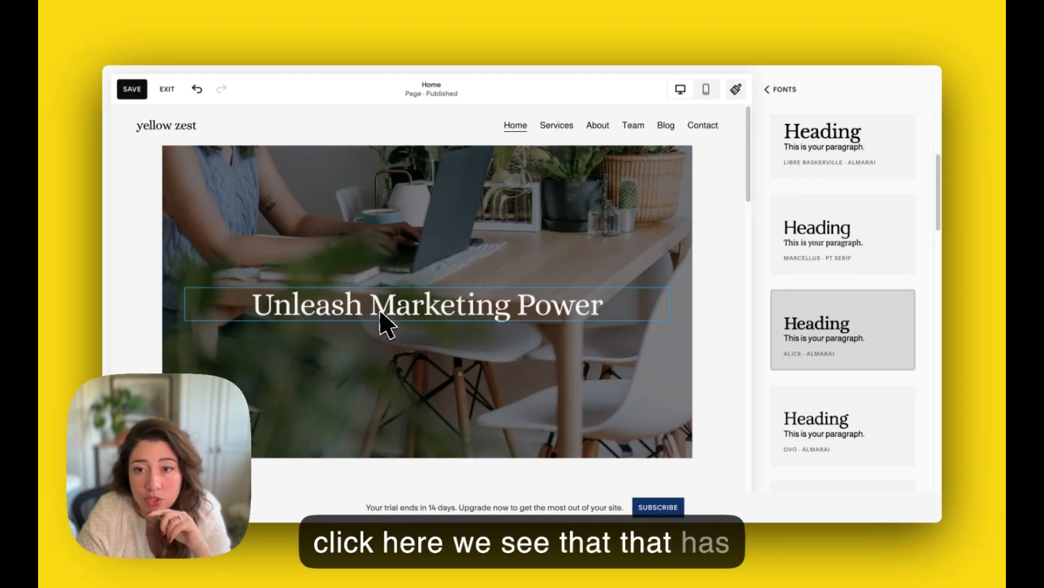
{"action": "scroll", "coordinate": [396, 318], "scroll_direction": "down", "scroll_amount": 5}
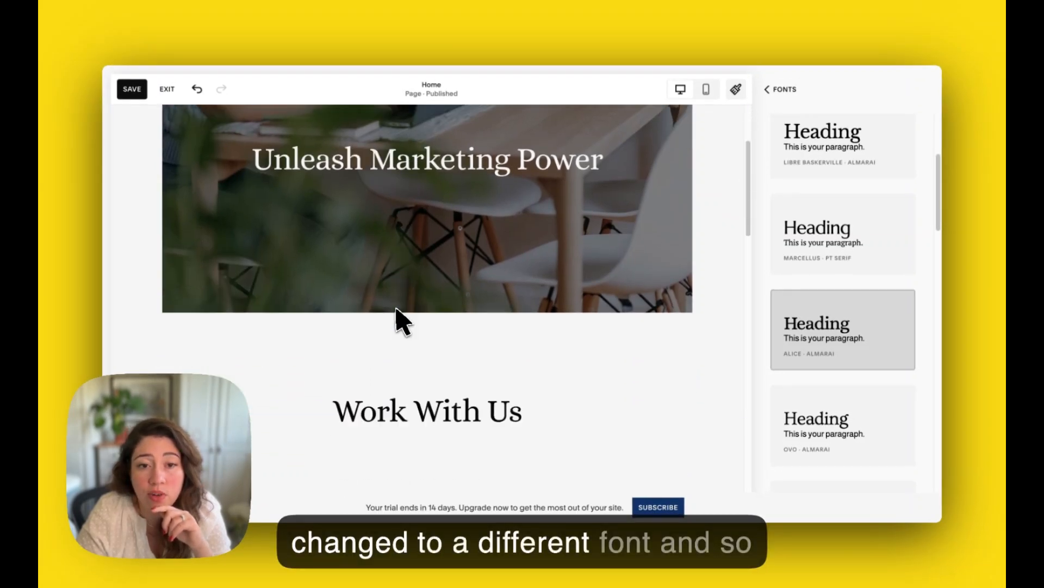
{"action": "scroll", "coordinate": [396, 309], "scroll_direction": "down", "scroll_amount": 15}
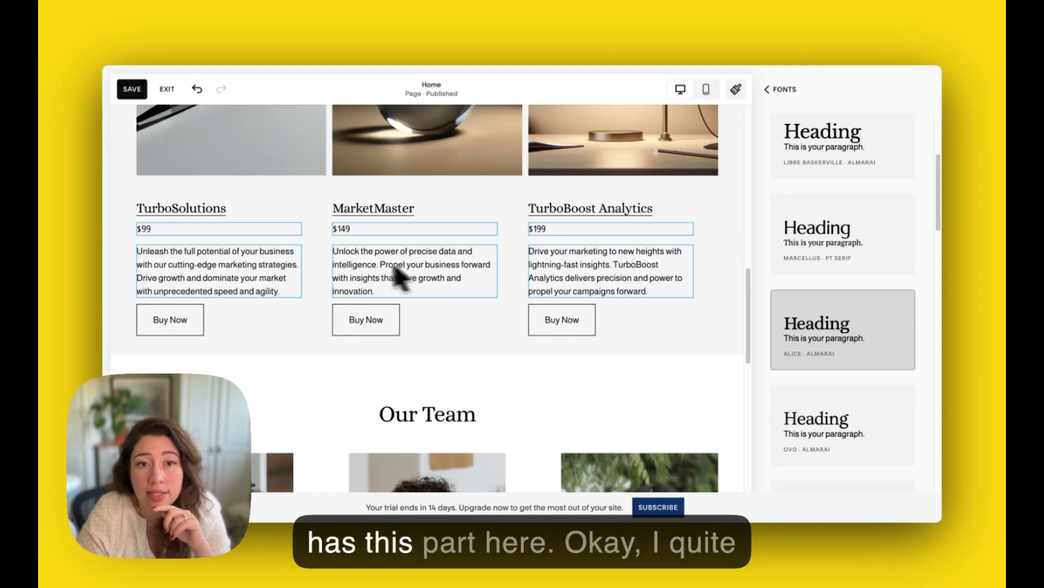
{"action": "scroll", "coordinate": [462, 316], "scroll_direction": "up", "scroll_amount": 20}
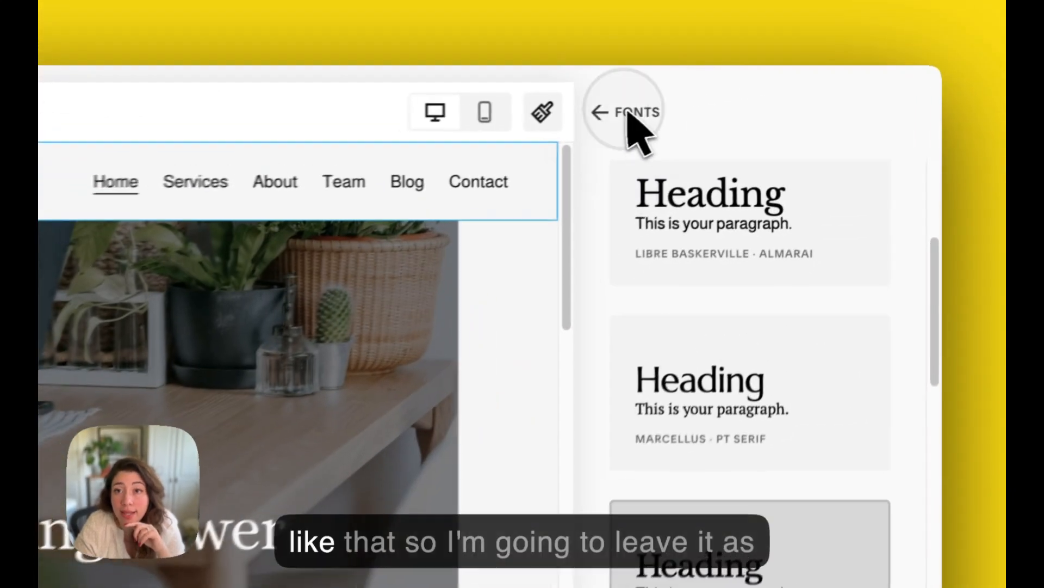
{"action": "left_click", "coordinate": [628, 112]}
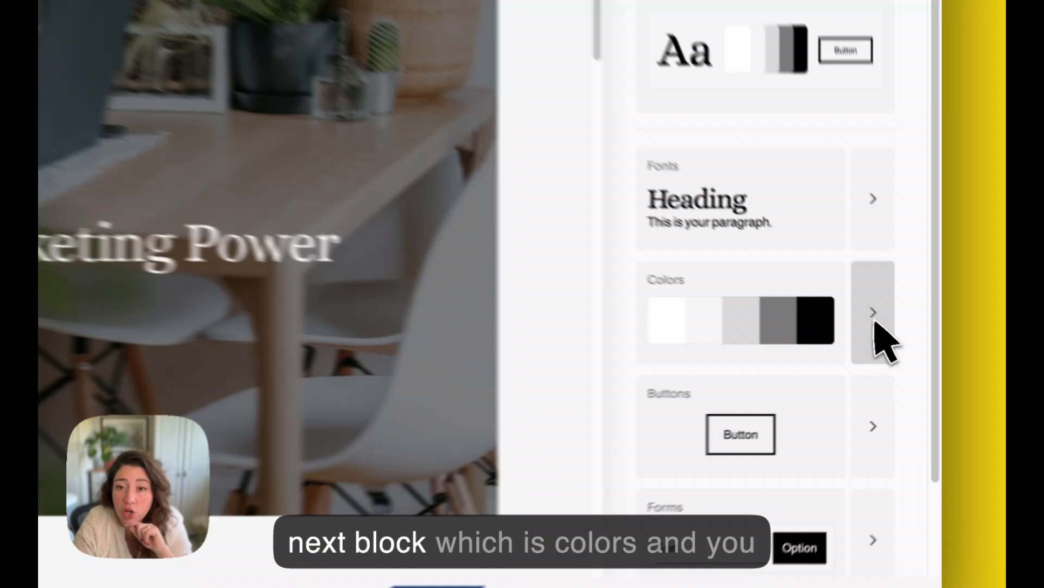
Step: Edit the site's color palette, changing the middle light gray color to a rich, saturated yellow
{"action": "left_click", "coordinate": [905, 348]}
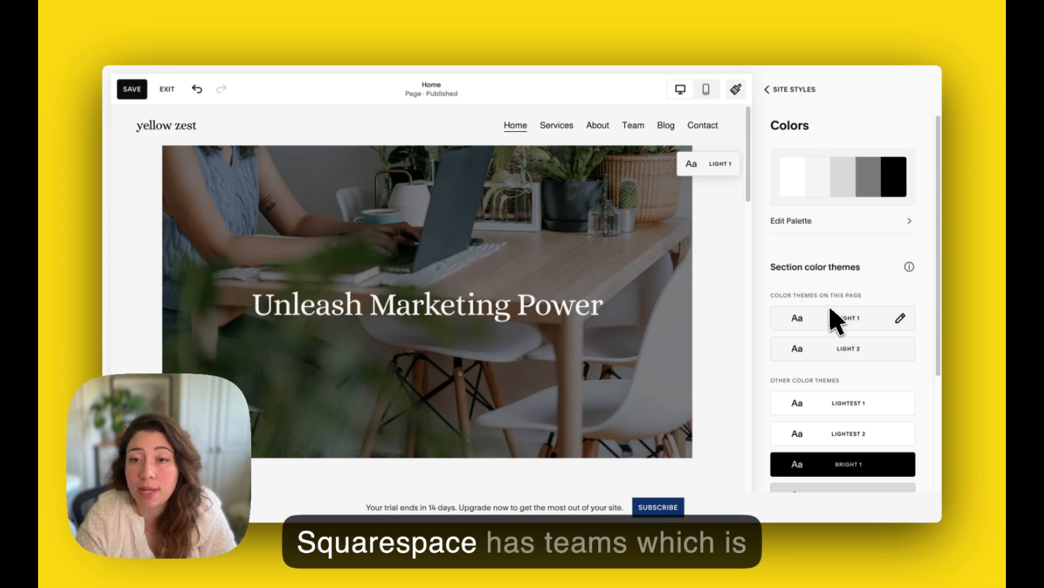
{"action": "scroll", "coordinate": [841, 324], "scroll_direction": "down", "scroll_amount": 3}
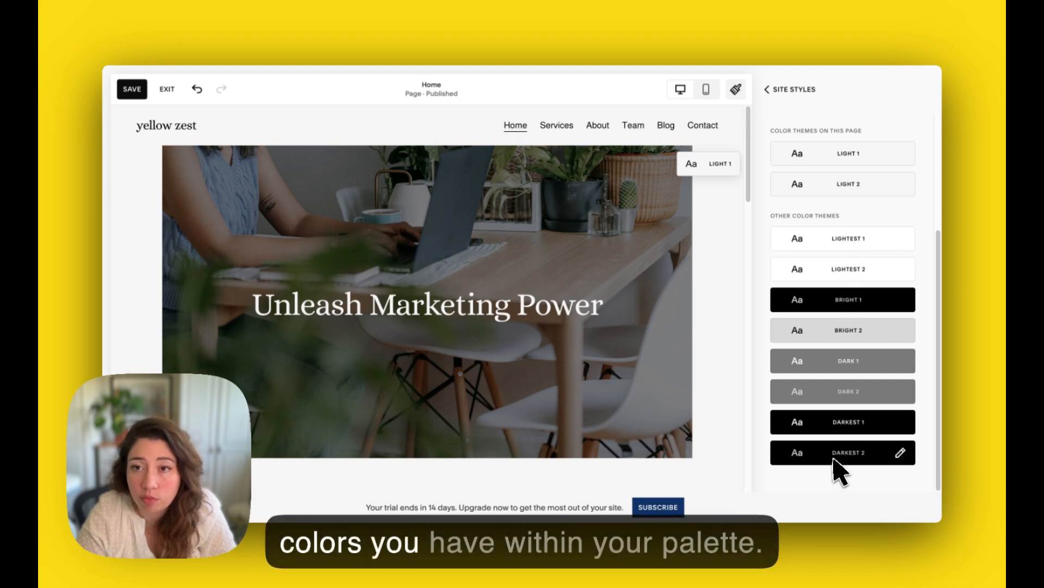
{"action": "scroll", "coordinate": [836, 469], "scroll_direction": "up", "scroll_amount": 3}
{"action": "scroll", "coordinate": [851, 381], "scroll_direction": "up", "scroll_amount": 1}
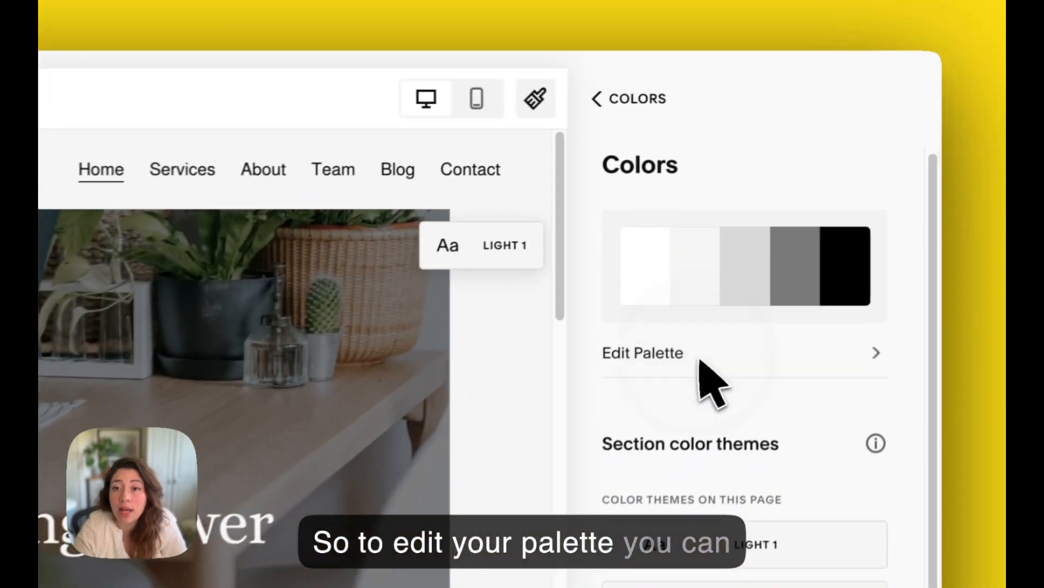
{"action": "left_click", "coordinate": [701, 361]}
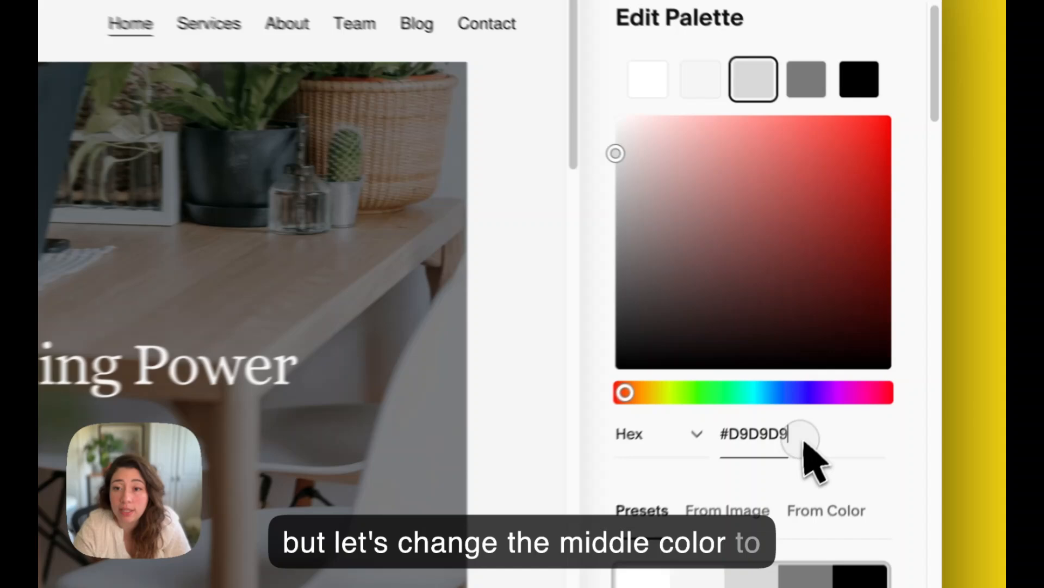
{"action": "double_click", "coordinate": [835, 341]}
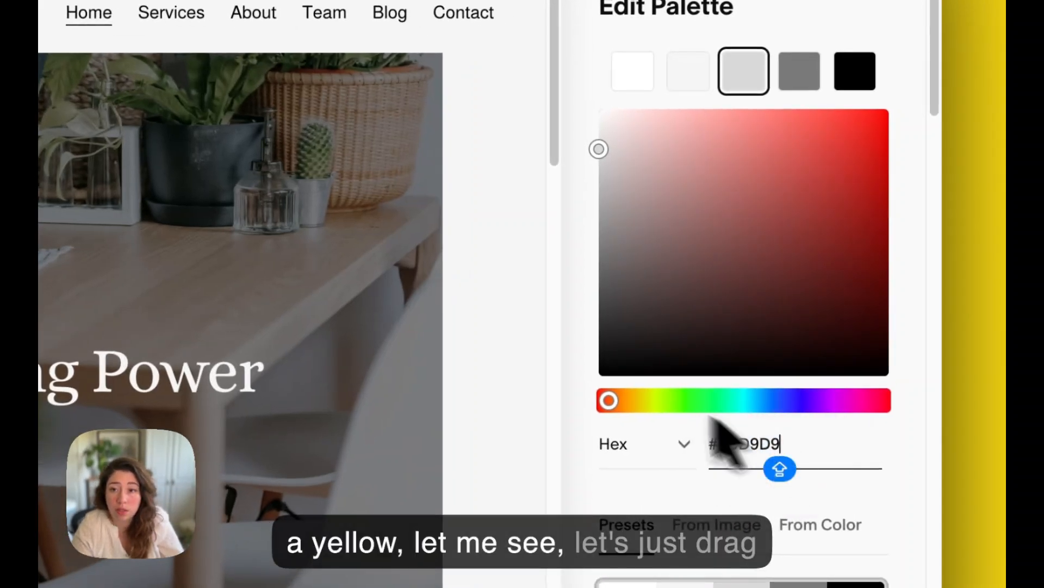
{"action": "left_click_drag", "start_coordinate": [605, 401], "coordinate": [639, 407]}
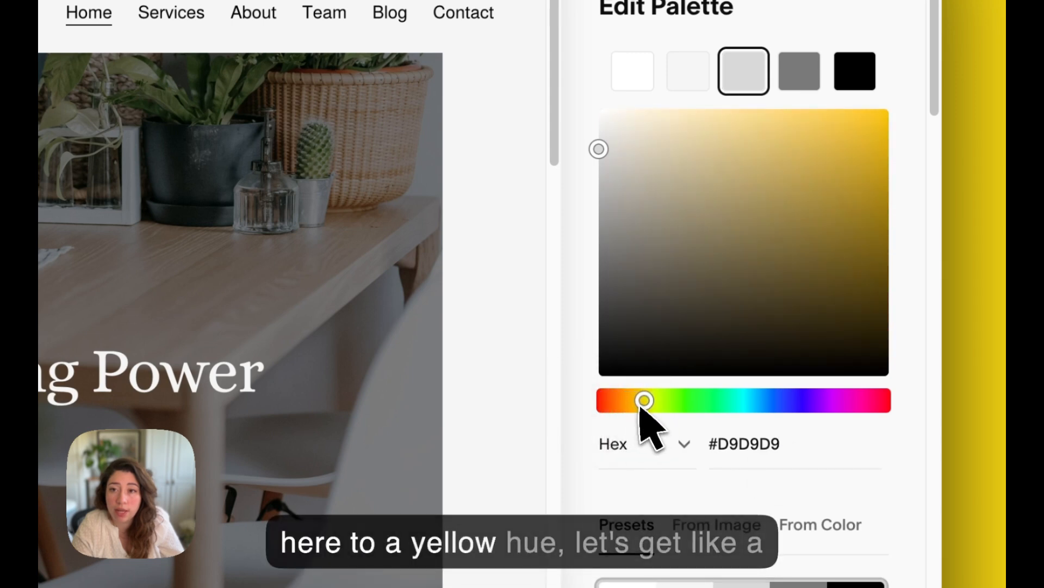
{"action": "left_click_drag", "start_coordinate": [608, 151], "coordinate": [885, 136]}
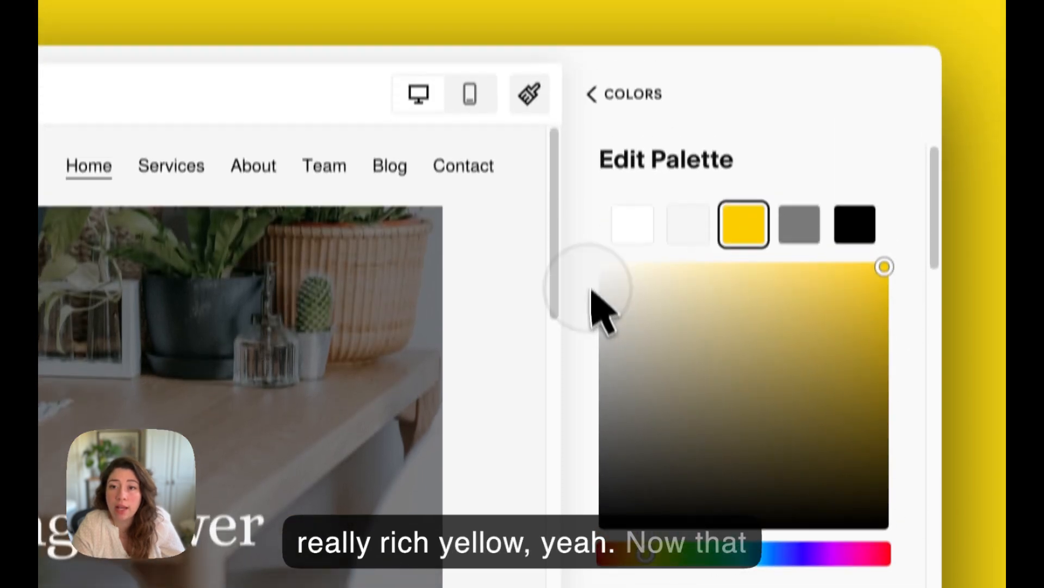
{"action": "scroll", "coordinate": [649, 375], "scroll_direction": "down", "scroll_amount": 10}
{"action": "scroll", "coordinate": [664, 419], "scroll_direction": "down", "scroll_amount": 5}
{"action": "scroll", "coordinate": [677, 452], "scroll_direction": "up", "scroll_amount": 15}
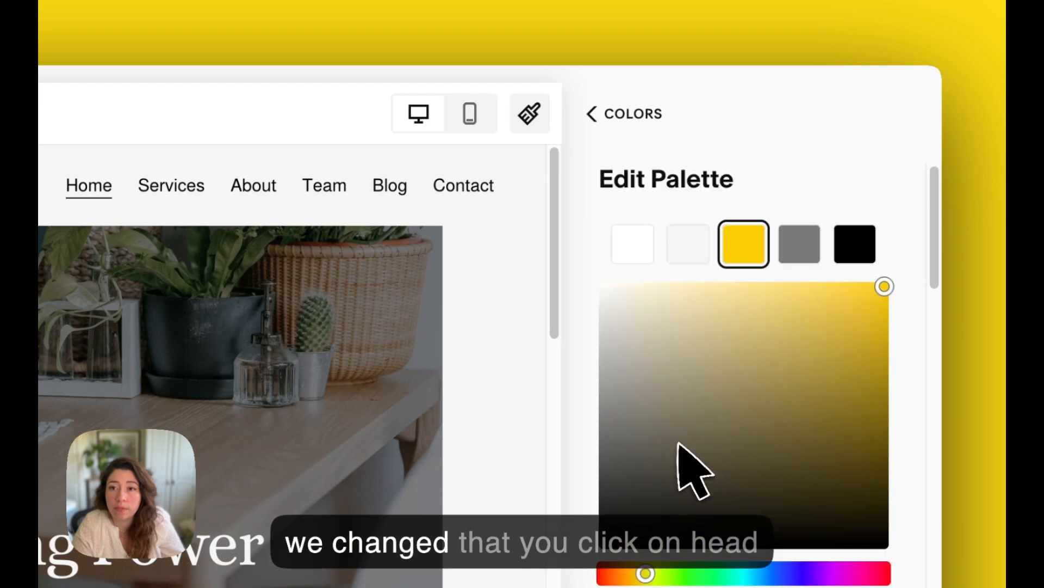
Step: Leave the palette editor, look through the section color themes including the yellow ones, and close the site styles
{"action": "left_click", "coordinate": [588, 114]}
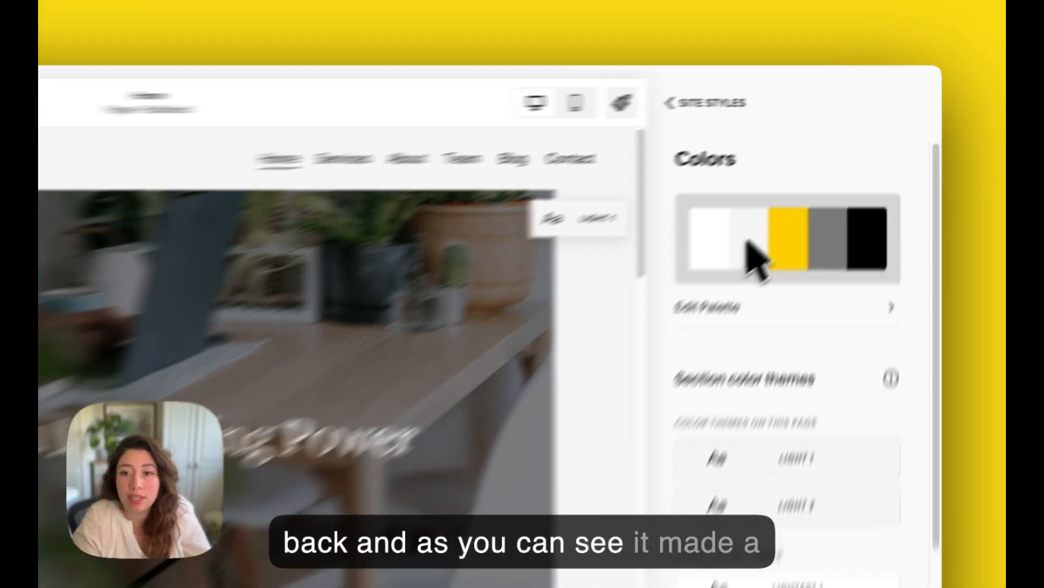
{"action": "scroll", "coordinate": [708, 343], "scroll_direction": "down", "scroll_amount": 5}
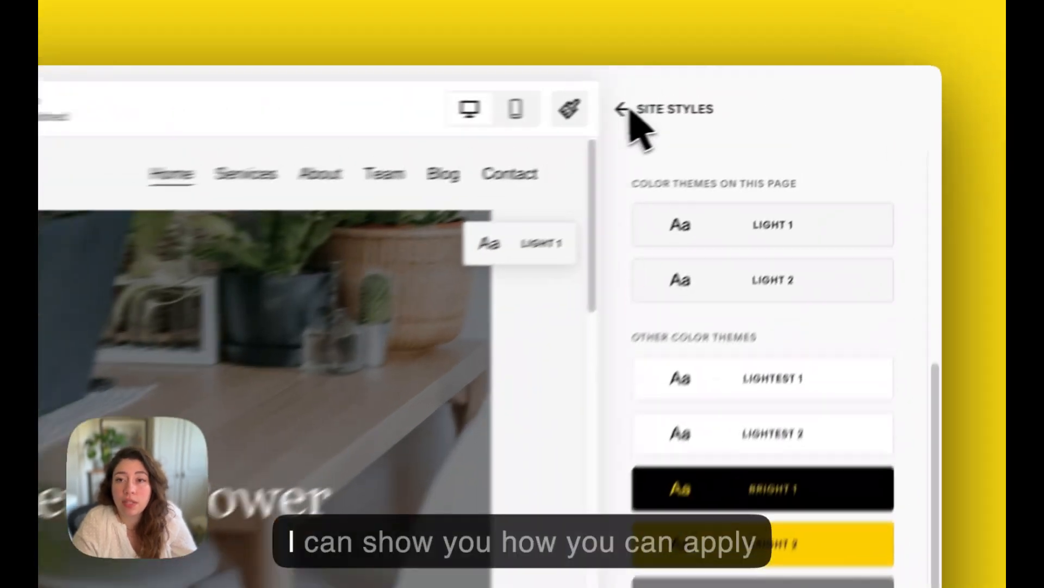
{"action": "left_click", "coordinate": [768, 90]}
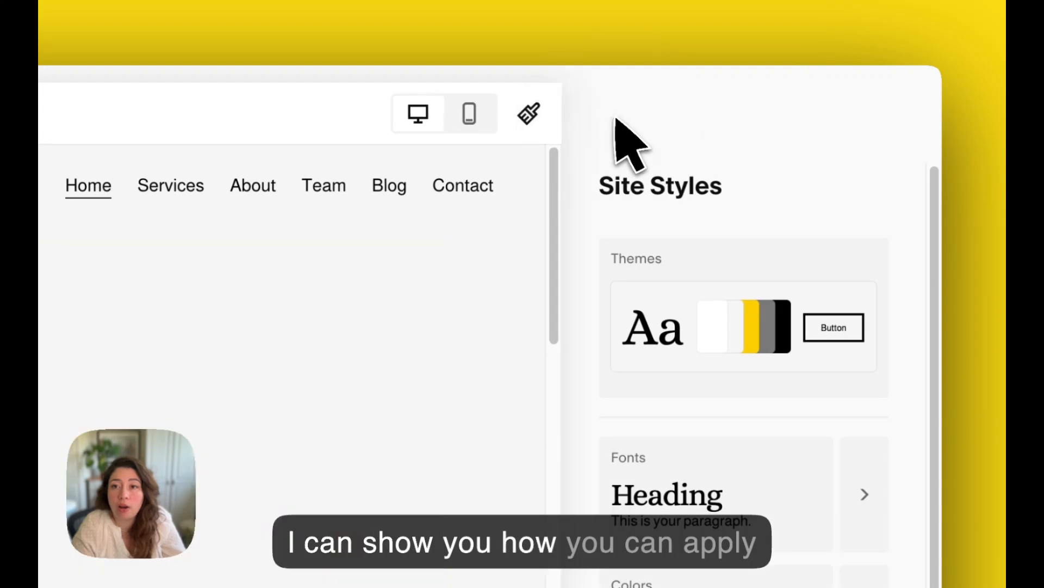
{"action": "left_click", "coordinate": [615, 116]}
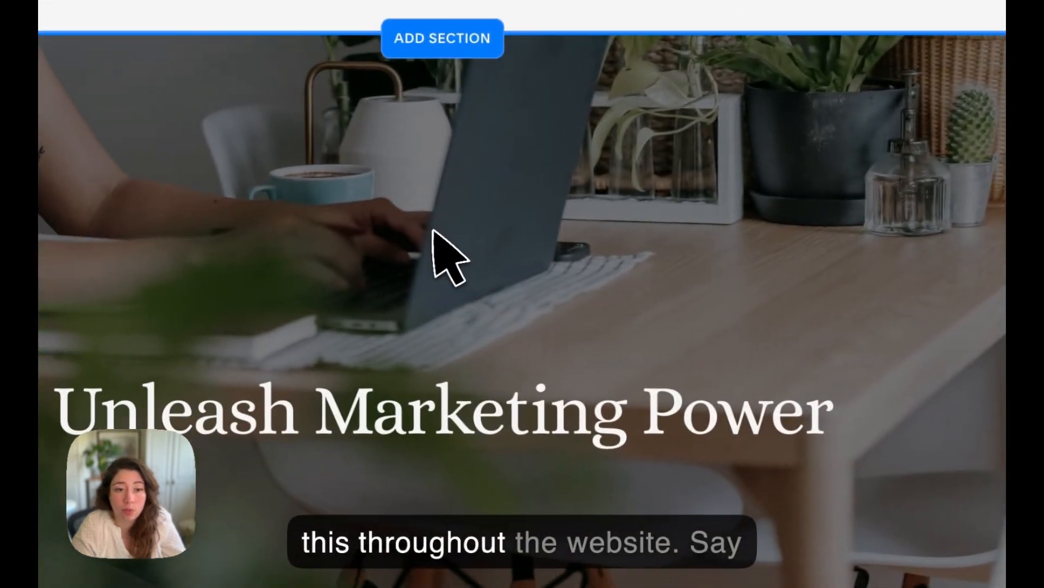
Step: Apply the yellow Bright 2 color theme to the Contact Us section of the home page
{"action": "scroll", "coordinate": [434, 231], "scroll_direction": "down", "scroll_amount": 15}
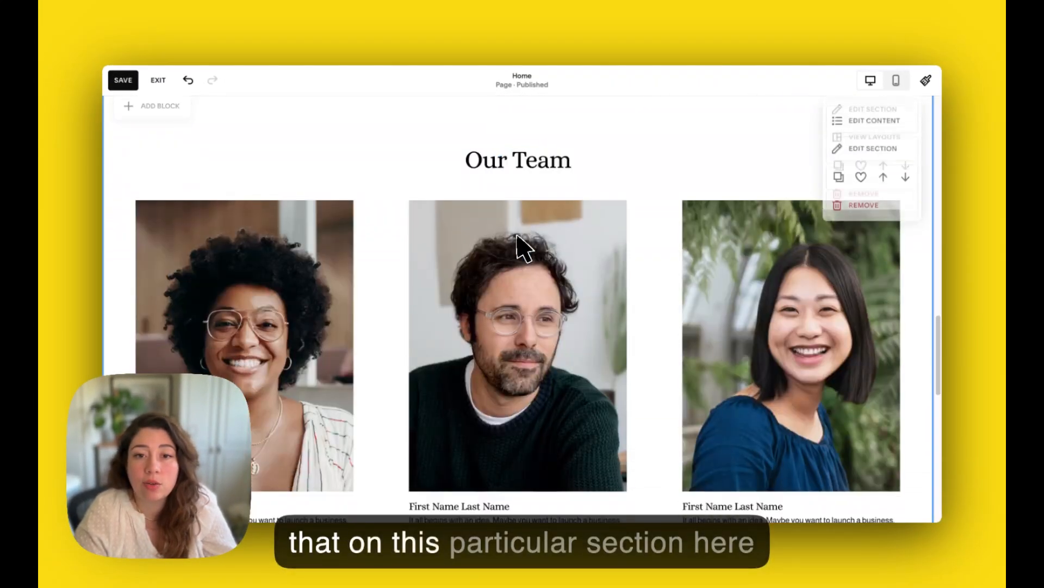
{"action": "scroll", "coordinate": [519, 248], "scroll_direction": "down", "scroll_amount": 10}
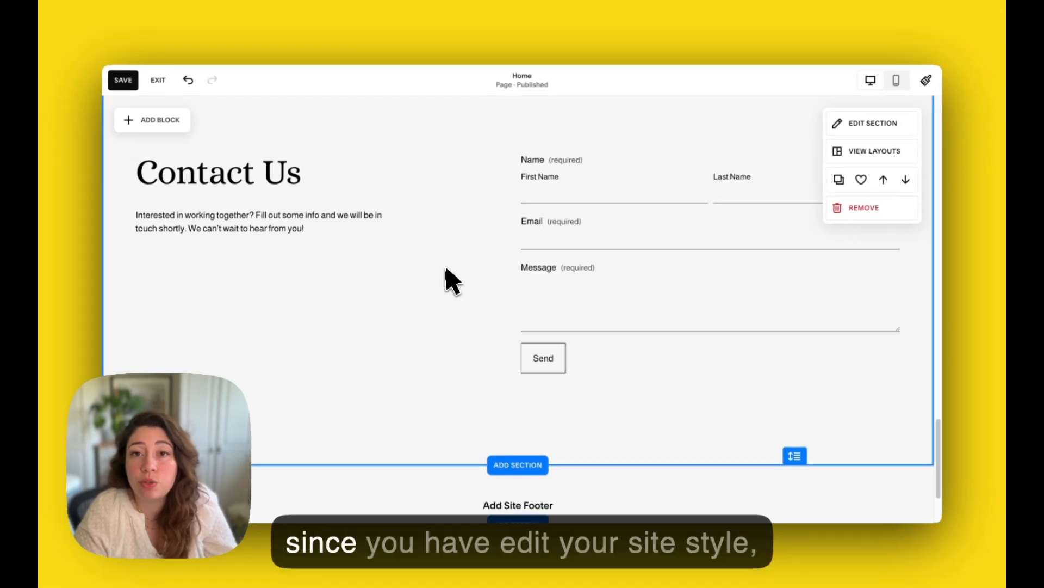
{"action": "scroll", "coordinate": [451, 283], "scroll_direction": "up", "scroll_amount": 1}
{"action": "scroll", "coordinate": [446, 274], "scroll_direction": "up", "scroll_amount": 3}
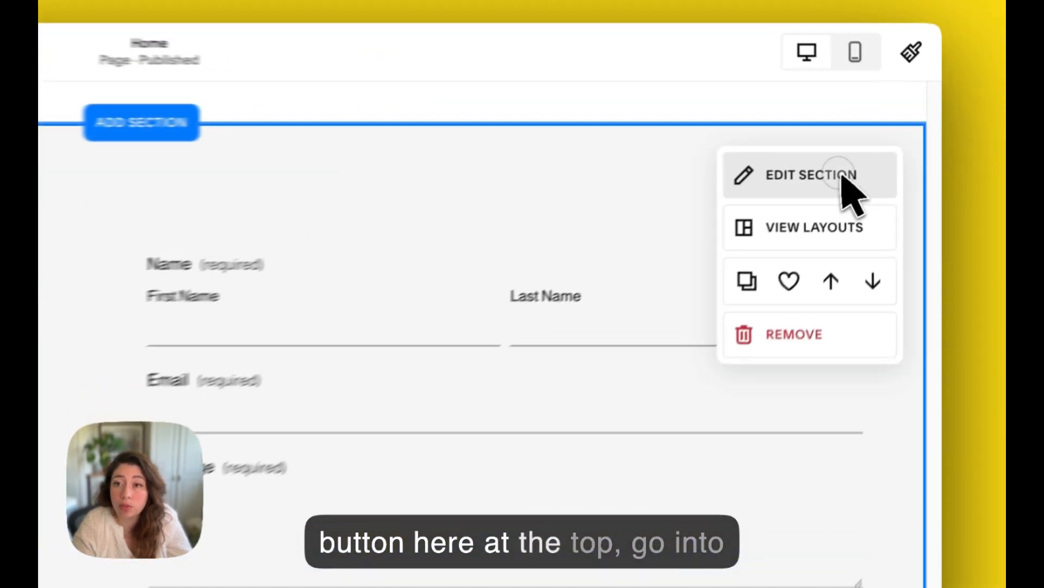
{"action": "left_click", "coordinate": [892, 147]}
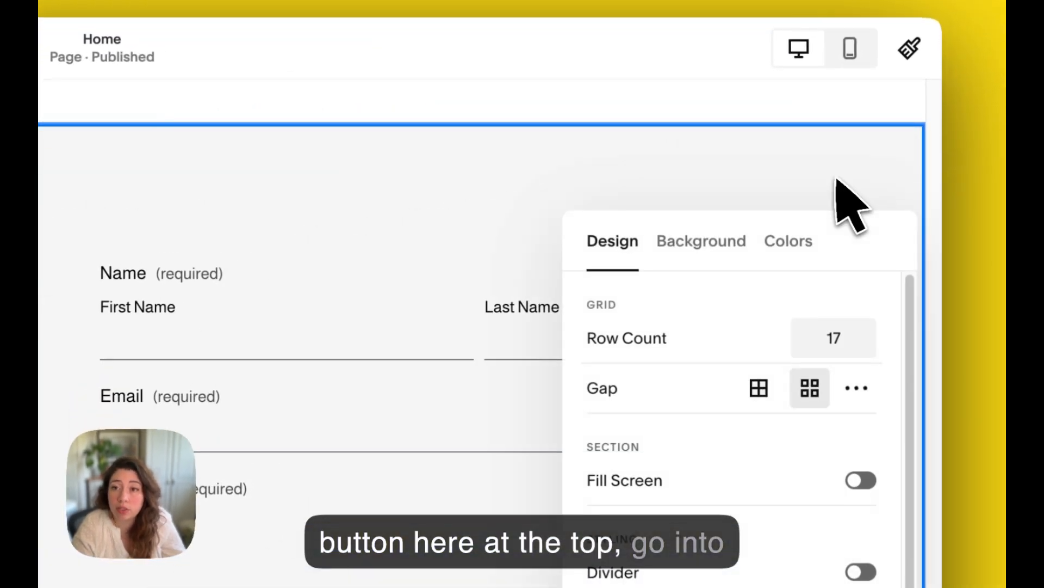
{"action": "left_click", "coordinate": [805, 246]}
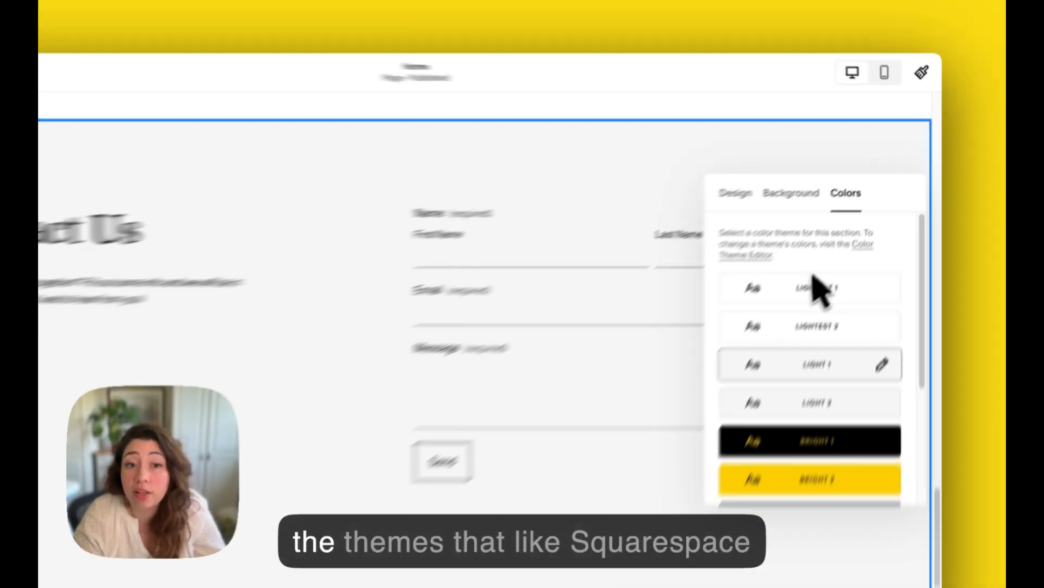
{"action": "scroll", "coordinate": [841, 253], "scroll_direction": "down", "scroll_amount": 5}
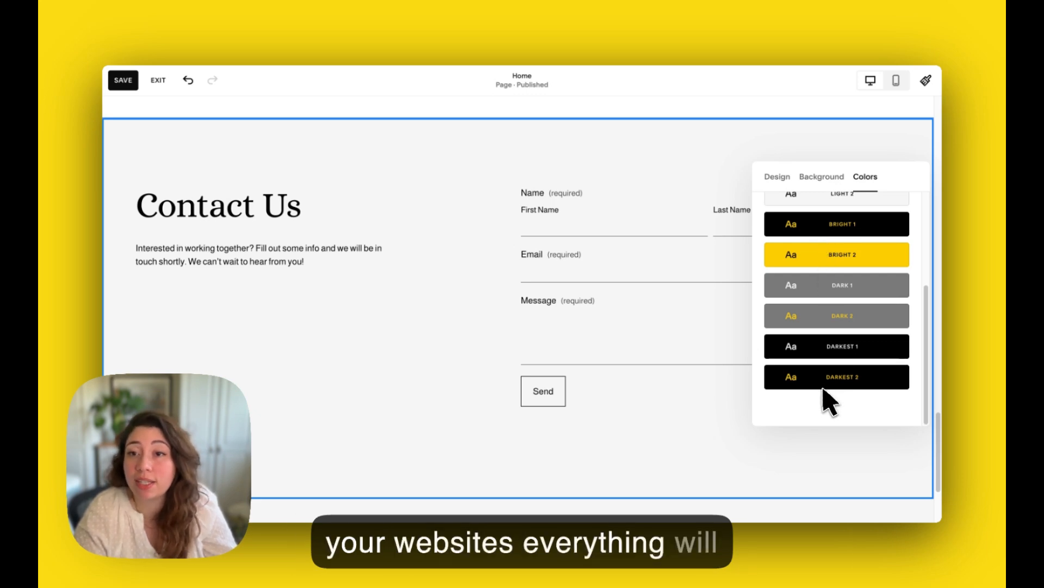
{"action": "scroll", "coordinate": [825, 397], "scroll_direction": "up", "scroll_amount": 4}
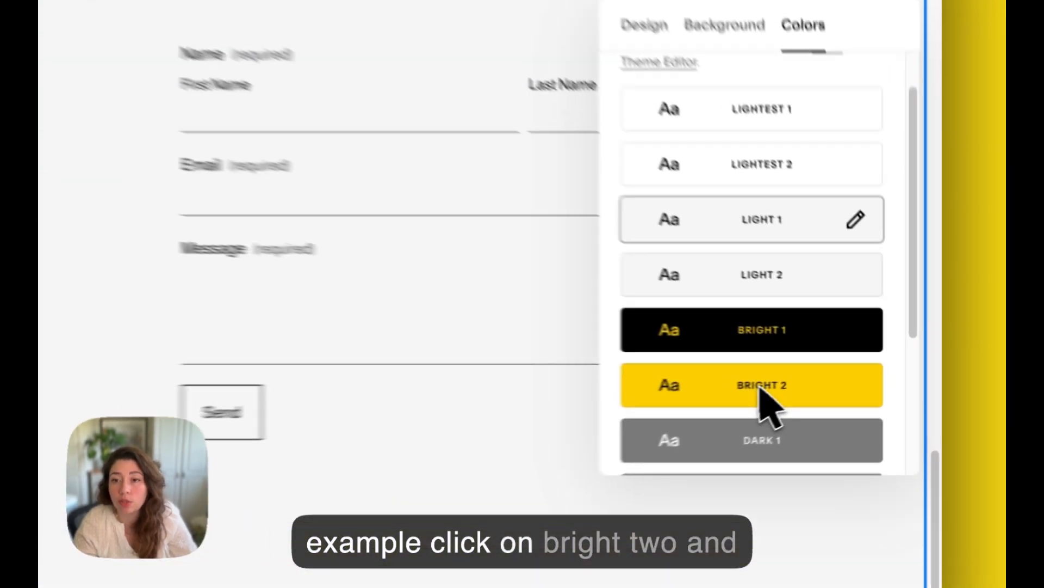
{"action": "left_click", "coordinate": [838, 378]}
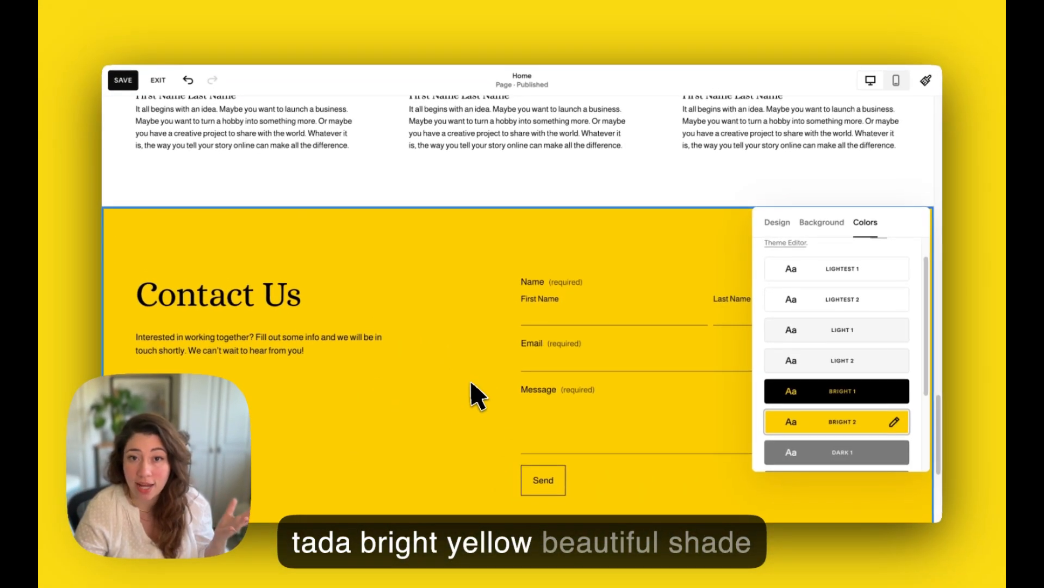
Step: Apply the gray Dark 1 color theme to the Work With Us section
{"action": "scroll", "coordinate": [471, 394], "scroll_direction": "up", "scroll_amount": 10}
{"action": "scroll", "coordinate": [484, 503], "scroll_direction": "up", "scroll_amount": 10}
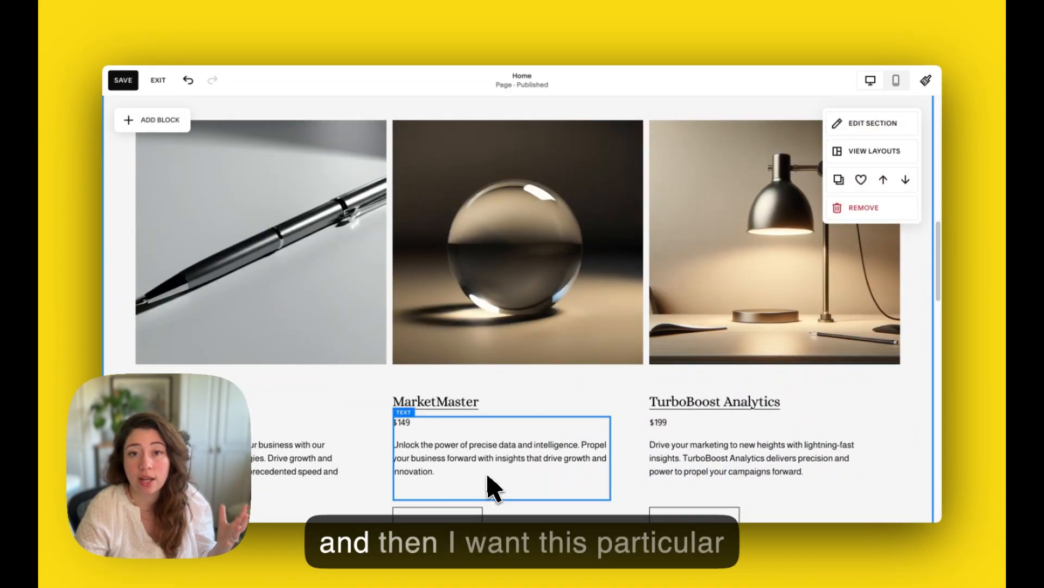
{"action": "scroll", "coordinate": [674, 288], "scroll_direction": "up", "scroll_amount": 3}
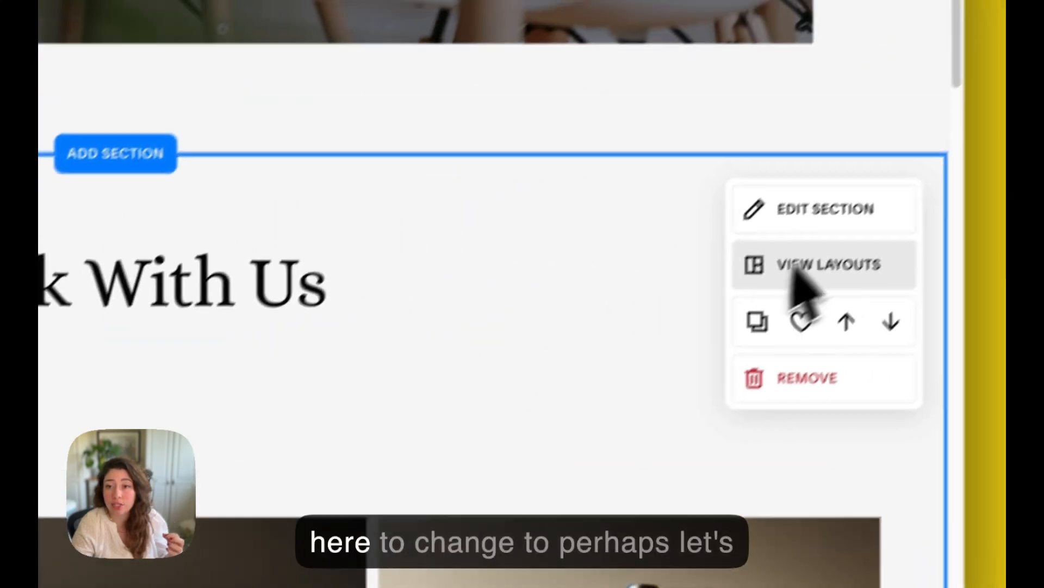
{"action": "left_click", "coordinate": [1001, 260]}
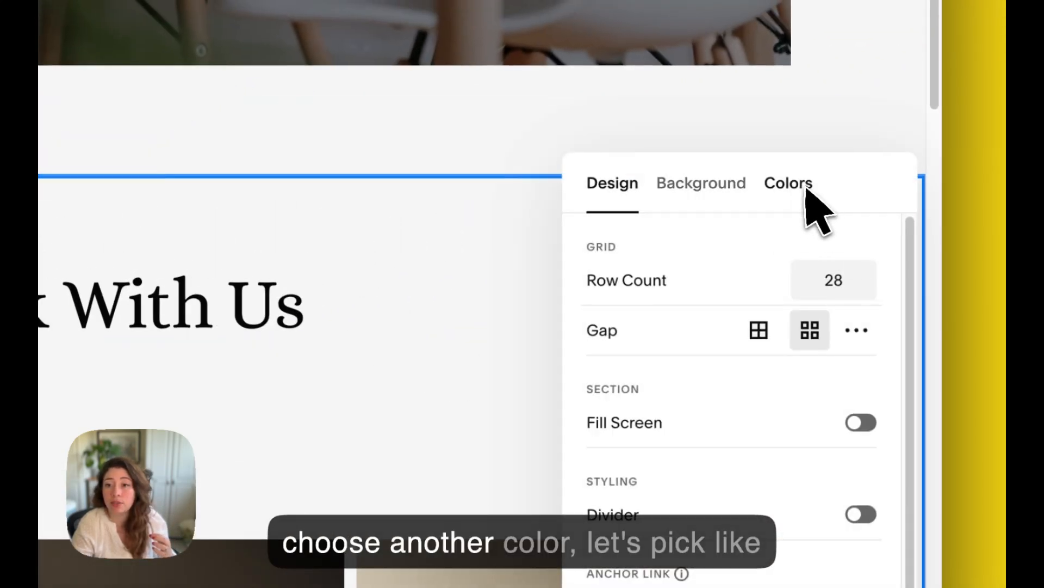
{"action": "left_click", "coordinate": [807, 188]}
{"action": "scroll", "coordinate": [710, 412], "scroll_direction": "down", "scroll_amount": 3}
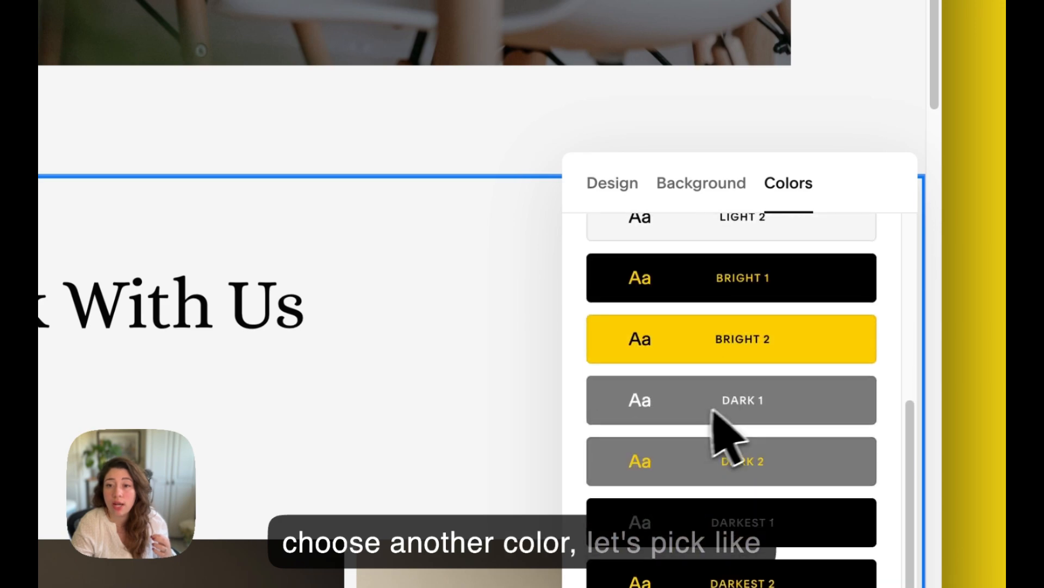
{"action": "left_click", "coordinate": [761, 399]}
Step: Add a new section below Contact Us using the Quotes layout with a centered quote and previous/next arrows
{"action": "scroll", "coordinate": [427, 391], "scroll_direction": "down", "scroll_amount": 10}
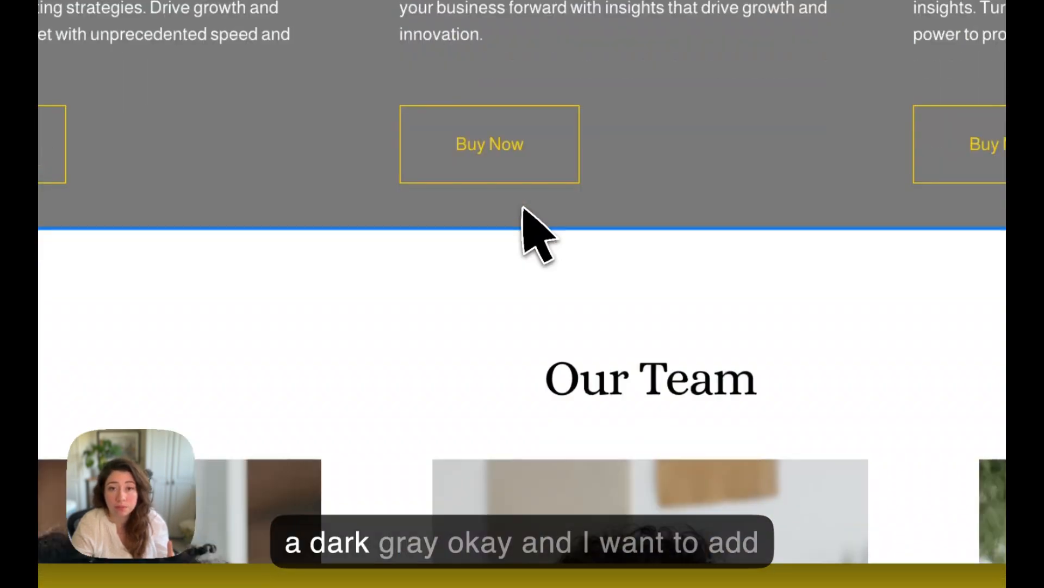
{"action": "scroll", "coordinate": [530, 229], "scroll_direction": "down", "scroll_amount": 10}
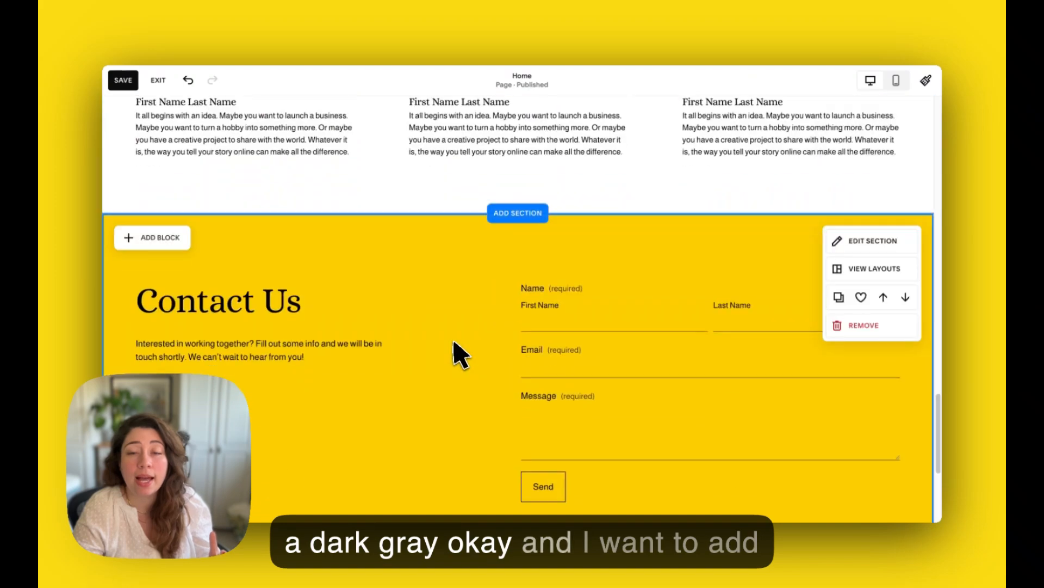
{"action": "scroll", "coordinate": [457, 353], "scroll_direction": "down", "scroll_amount": 5}
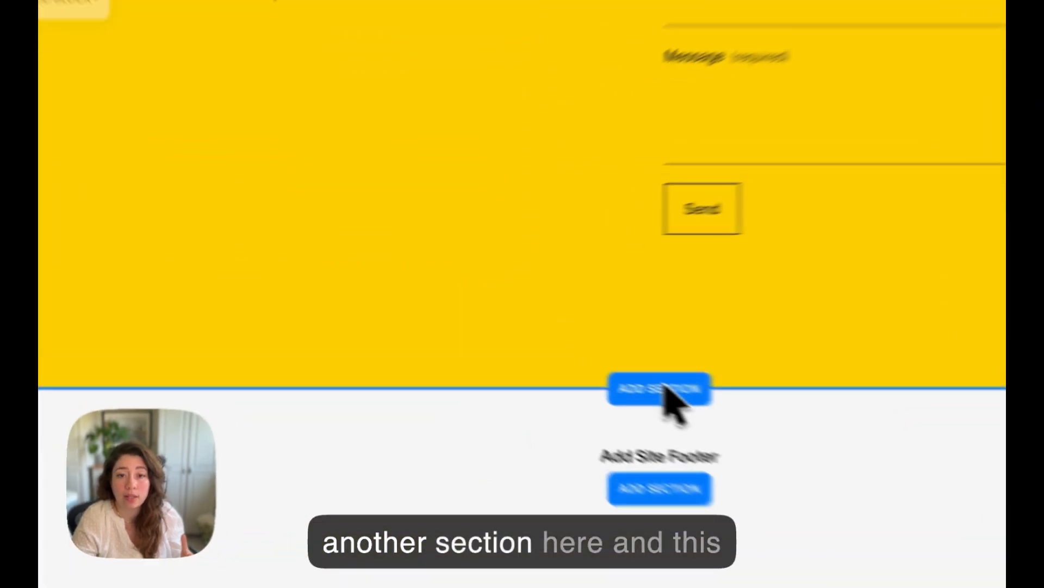
{"action": "left_click", "coordinate": [521, 349]}
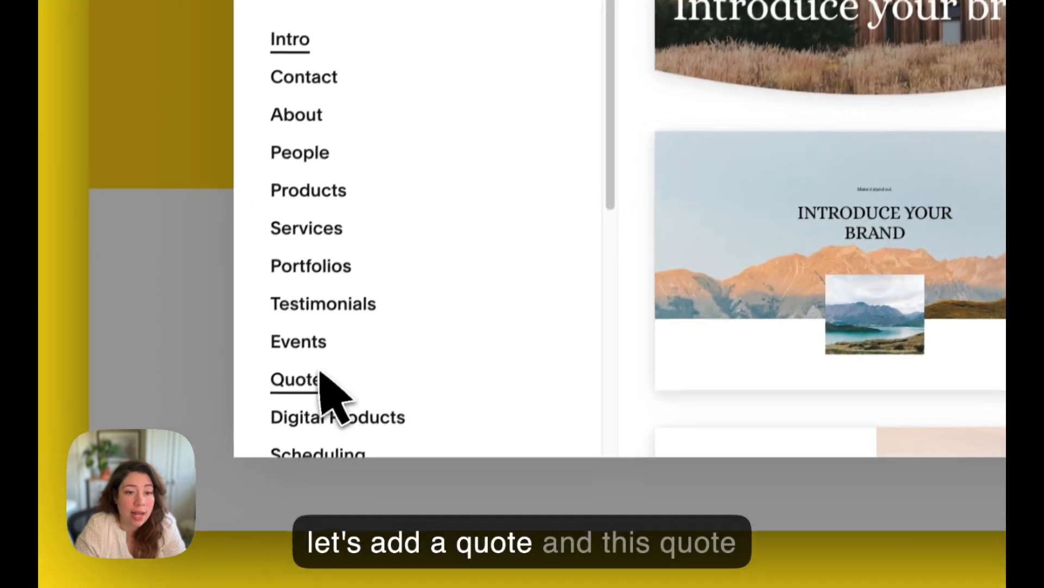
{"action": "left_click", "coordinate": [273, 504]}
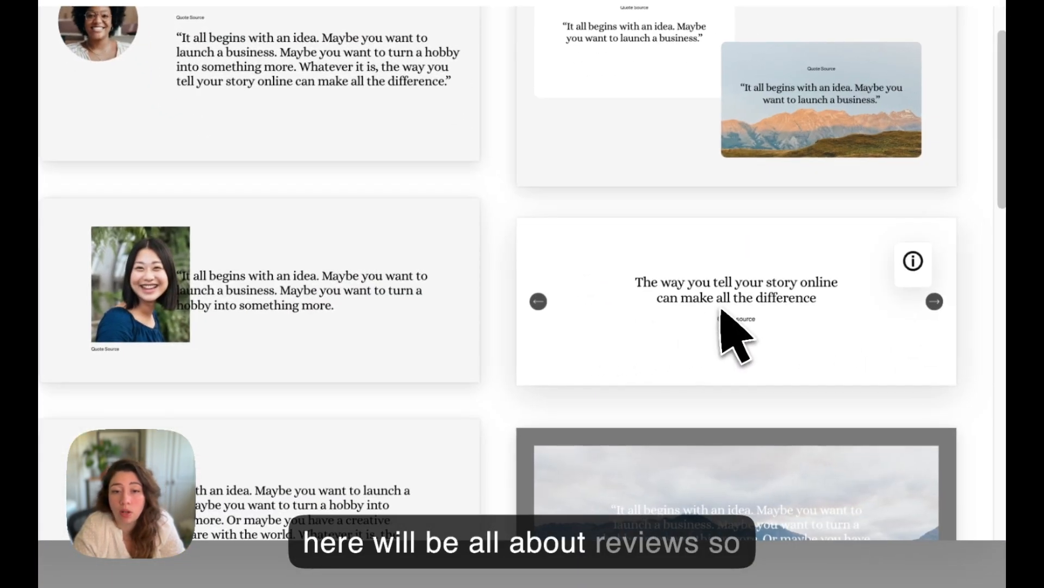
{"action": "left_click", "coordinate": [722, 309]}
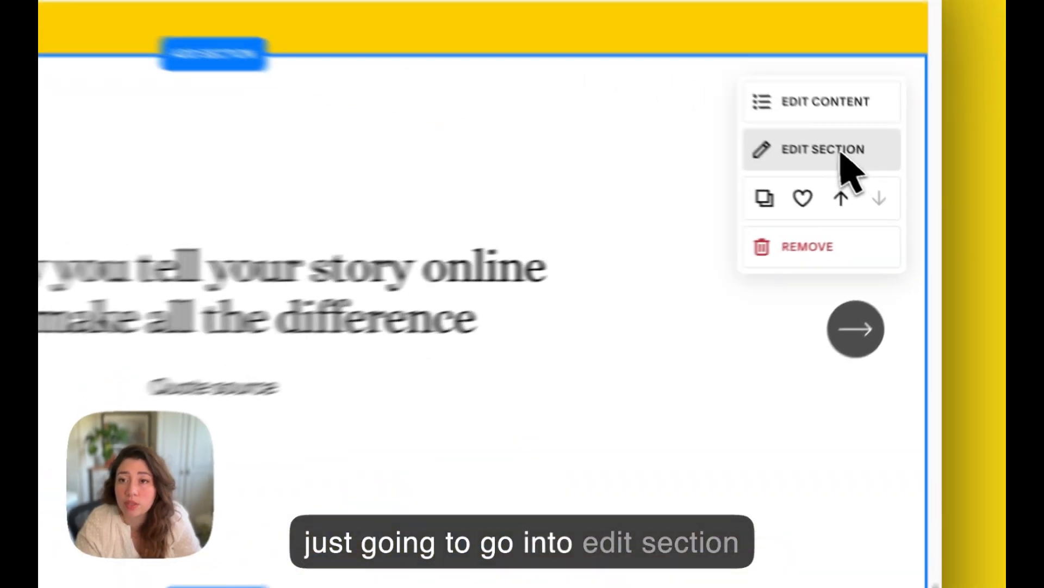
Step: Try the Bright 1 color theme on the quote section and settle on the black-and-white Darkest 1 theme
{"action": "left_click", "coordinate": [883, 185]}
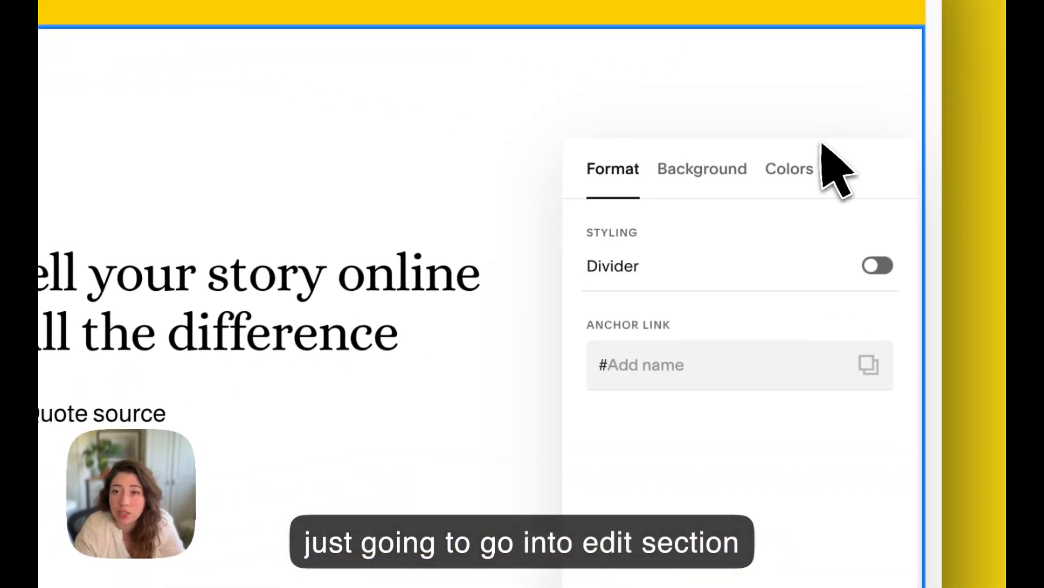
{"action": "left_click", "coordinate": [800, 169]}
{"action": "scroll", "coordinate": [823, 381], "scroll_direction": "down", "scroll_amount": 4}
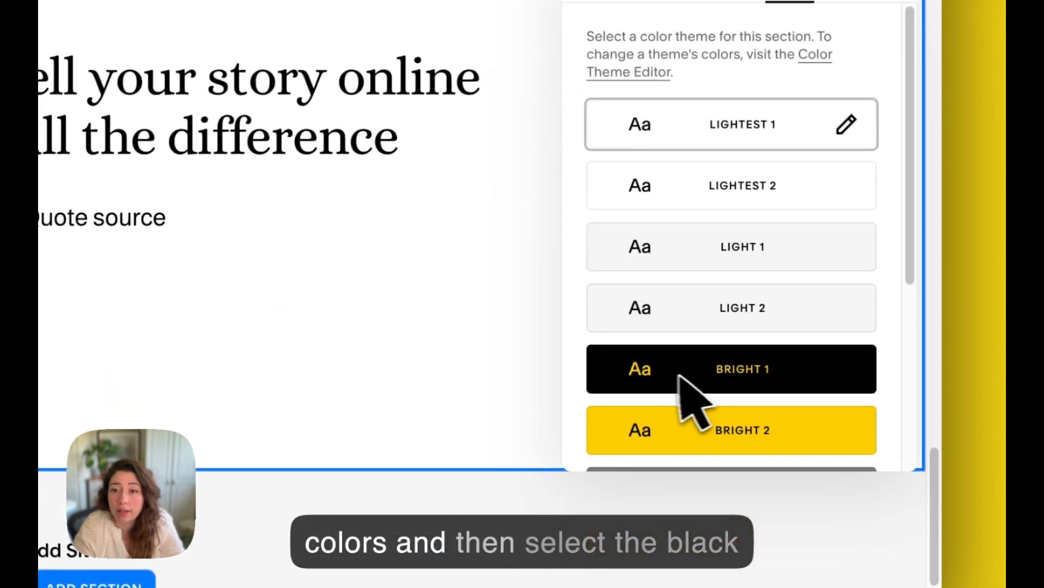
{"action": "left_click", "coordinate": [615, 376]}
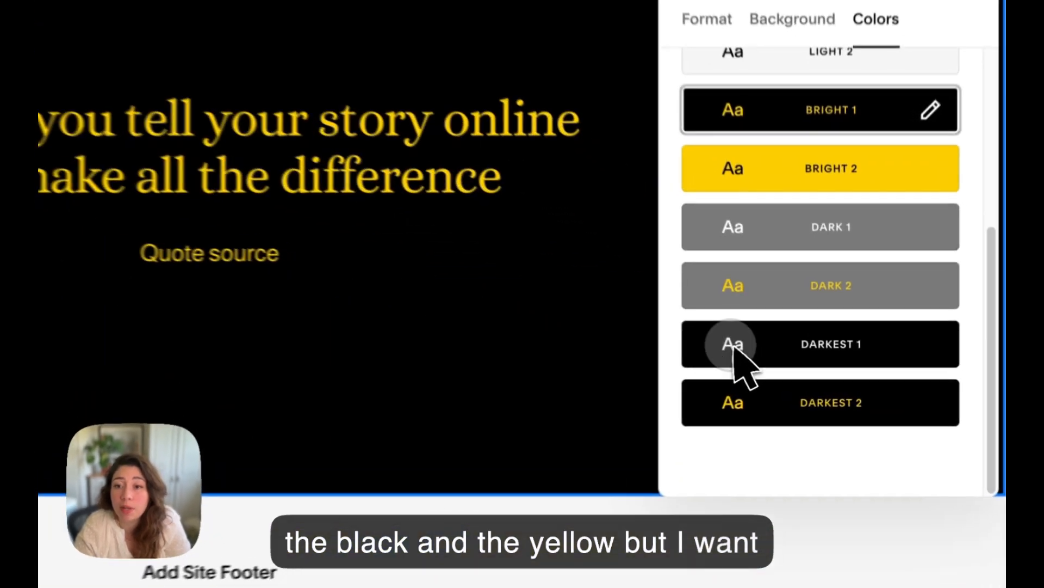
{"action": "left_click", "coordinate": [793, 367]}
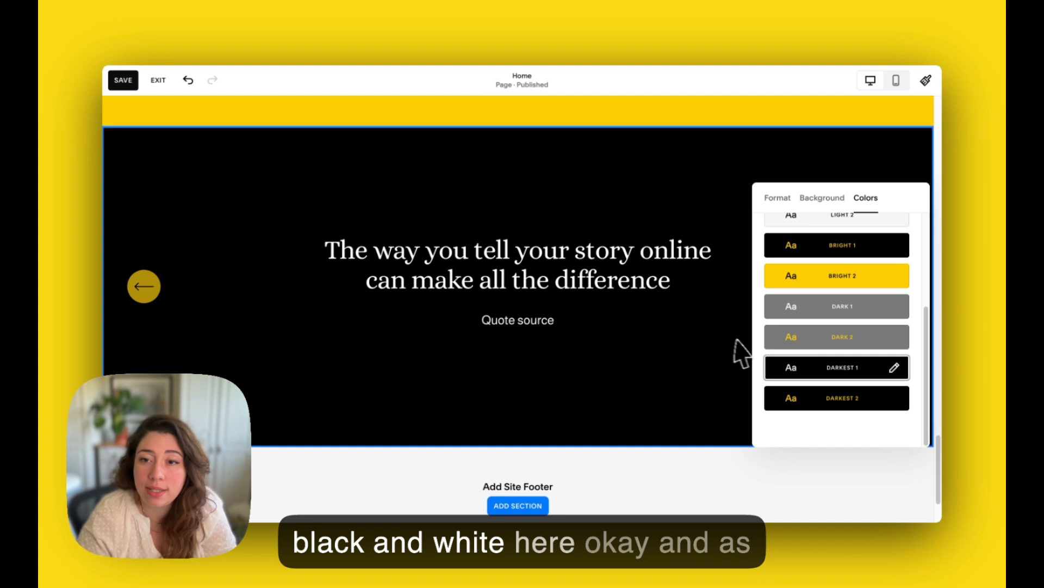
Step: Look over the recolored home page sections, save the page and exit the editor
{"action": "scroll", "coordinate": [750, 343], "scroll_direction": "down", "scroll_amount": 1}
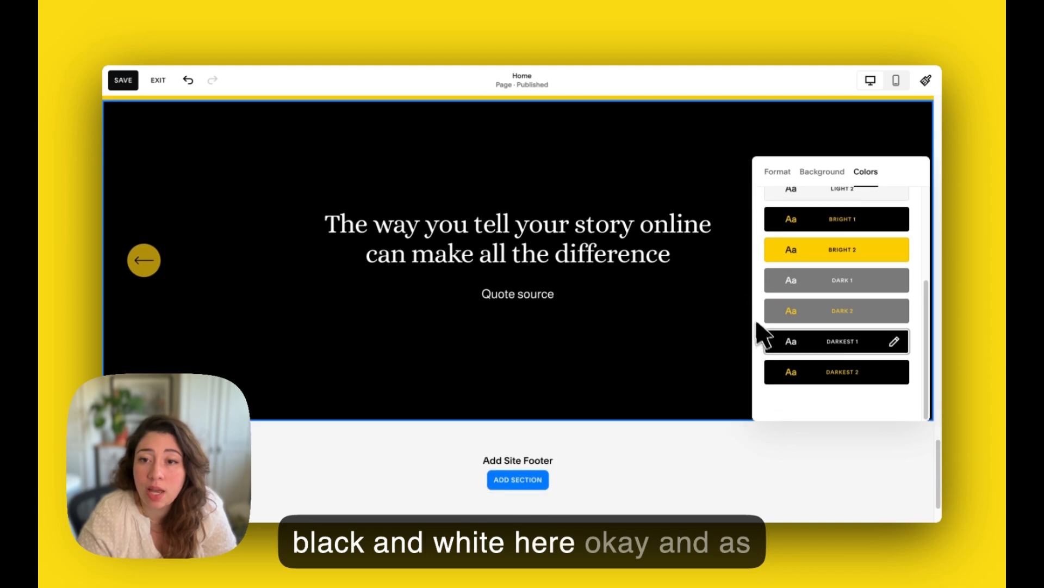
{"action": "scroll", "coordinate": [478, 326], "scroll_direction": "up", "scroll_amount": 5}
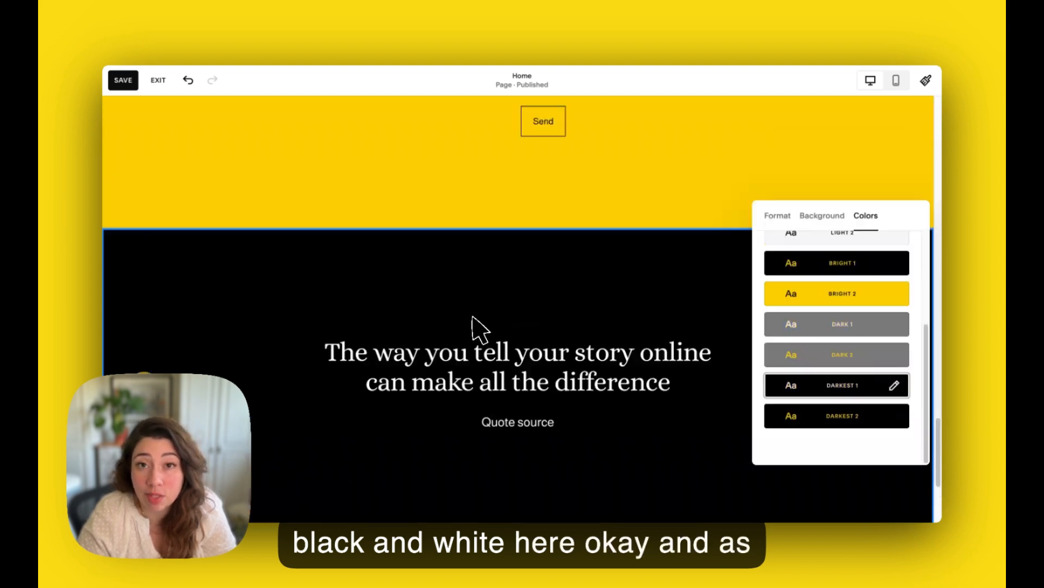
{"action": "scroll", "coordinate": [544, 414], "scroll_direction": "up", "scroll_amount": 10}
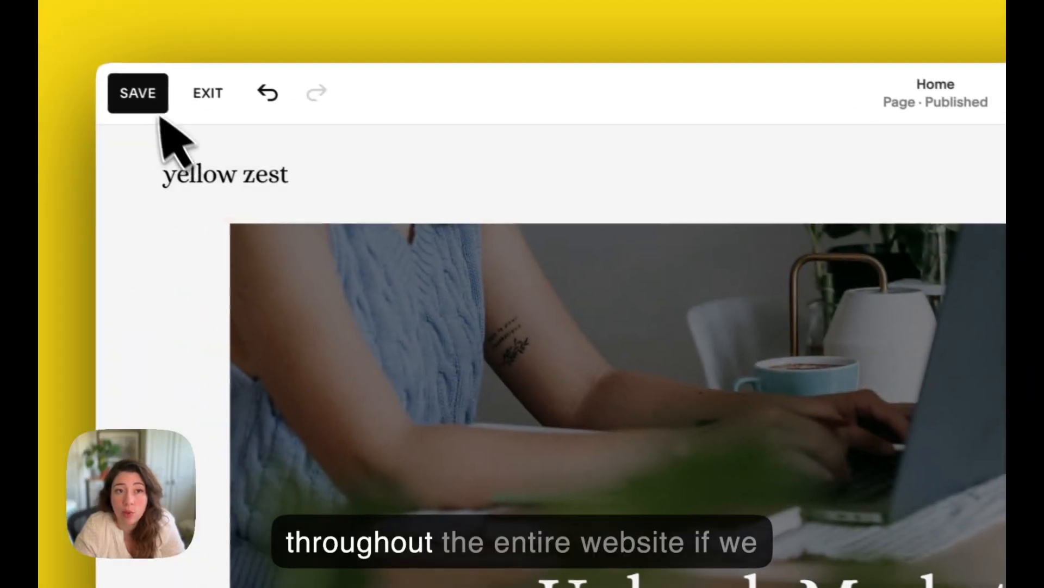
{"action": "left_click", "coordinate": [146, 96]}
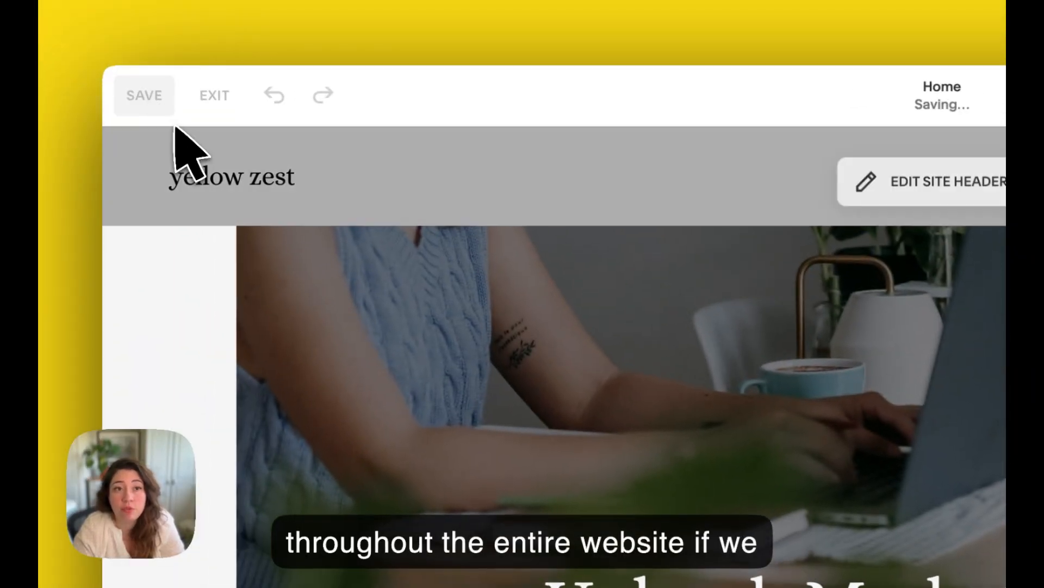
{"action": "left_click", "coordinate": [218, 99]}
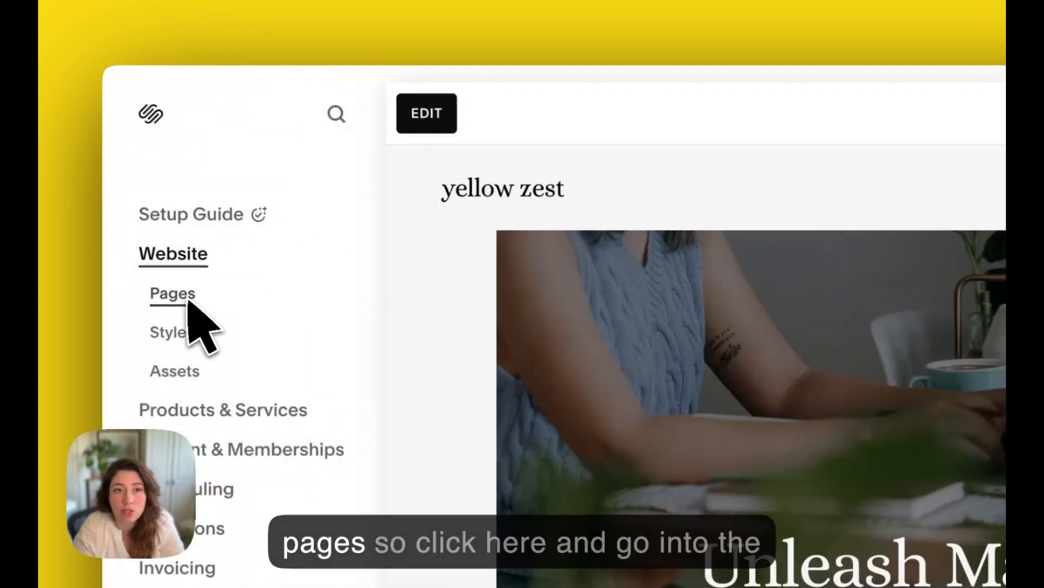
Step: Open the About page from the site's main navigation pages and start editing it
{"action": "left_click", "coordinate": [186, 302]}
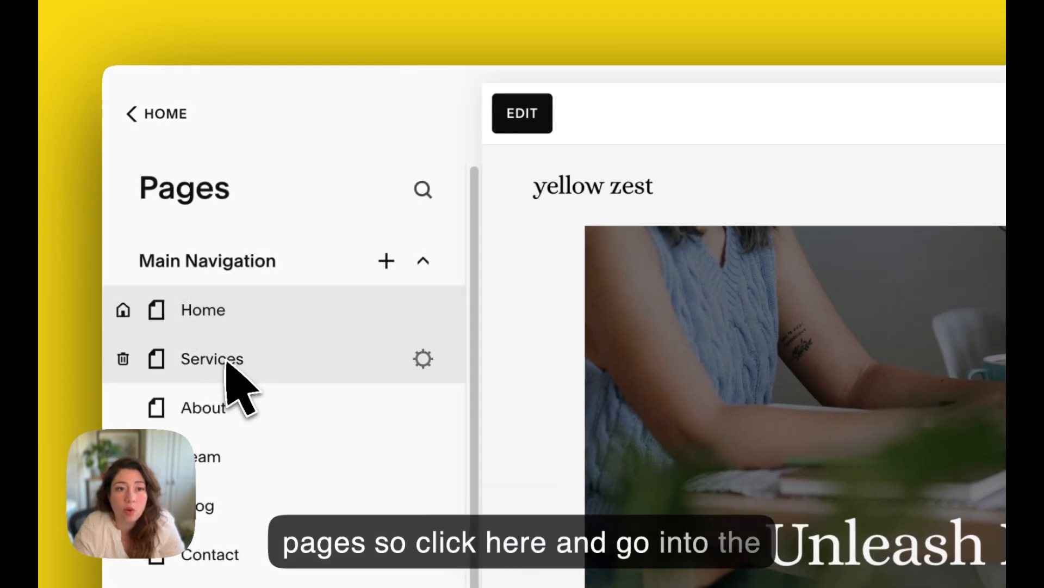
{"action": "left_click", "coordinate": [224, 409]}
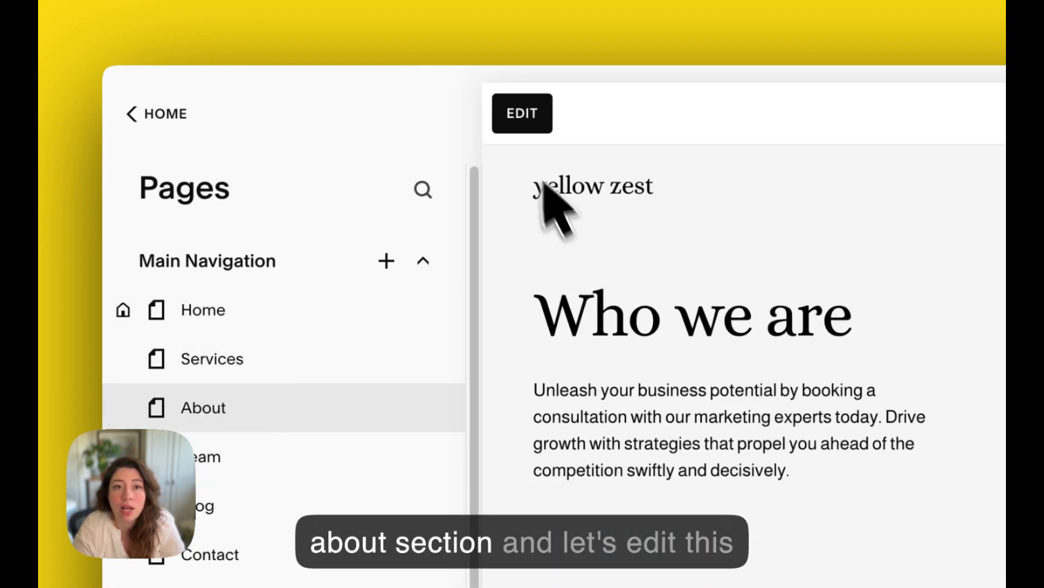
{"action": "left_click", "coordinate": [522, 114]}
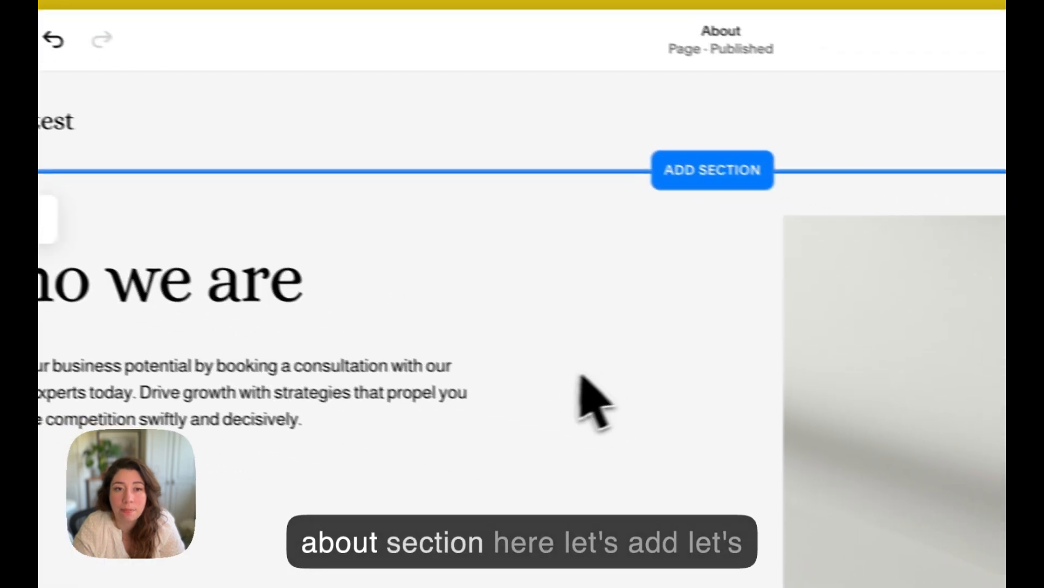
Step: Apply the Bright 2 color theme to the About page's Who we are section, saving and exiting the page editor
{"action": "scroll", "coordinate": [544, 381], "scroll_direction": "down", "scroll_amount": 5}
{"action": "scroll", "coordinate": [539, 371], "scroll_direction": "up", "scroll_amount": 5}
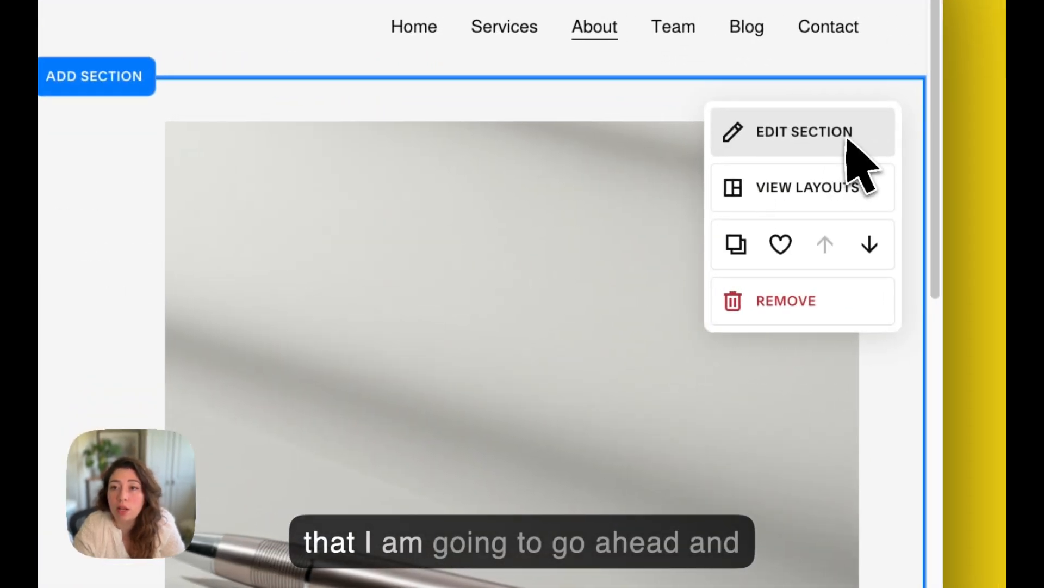
{"action": "left_click", "coordinate": [847, 140]}
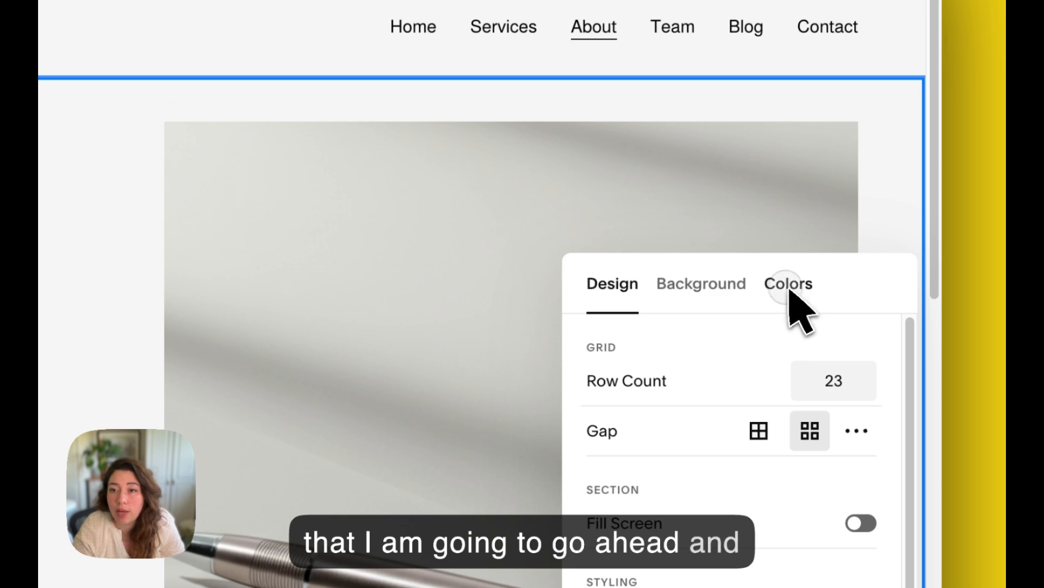
{"action": "left_click", "coordinate": [789, 285]}
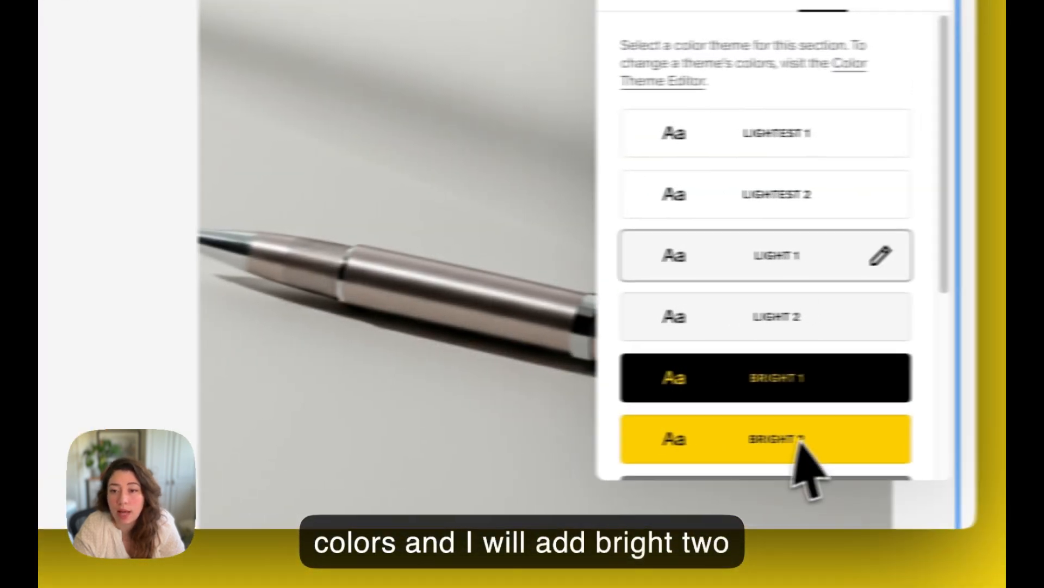
{"action": "left_click", "coordinate": [797, 442]}
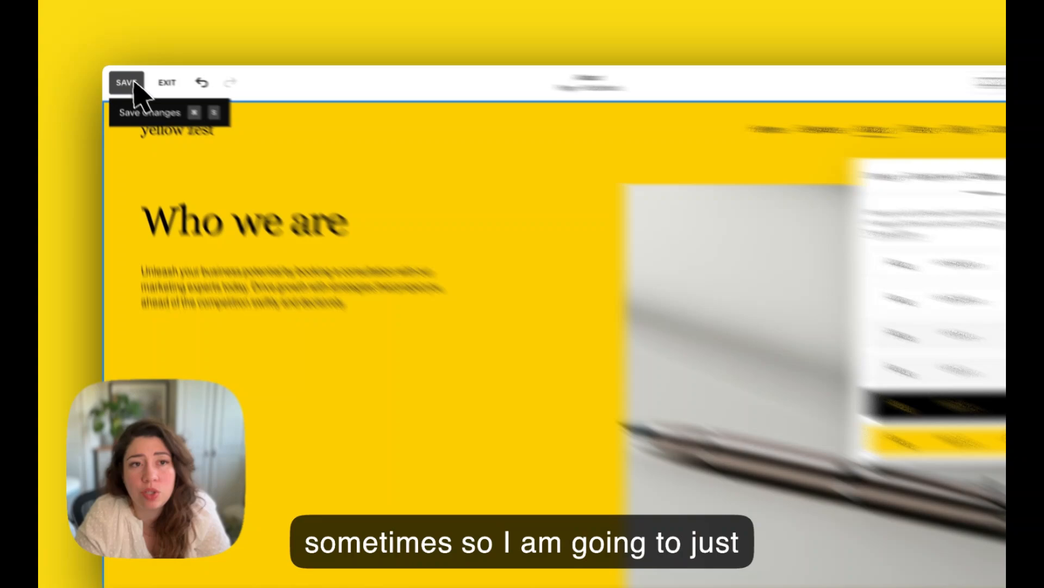
{"action": "left_click", "coordinate": [123, 80]}
{"action": "left_click", "coordinate": [158, 80]}
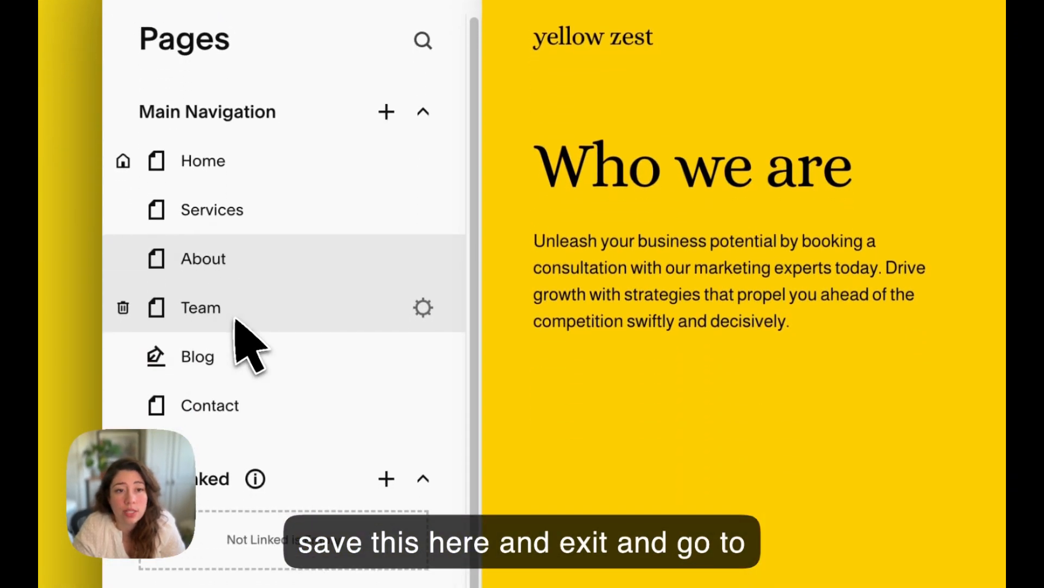
Step: Start editing the Team page and bring up the color theme choices for its first section
{"action": "left_click", "coordinate": [235, 319]}
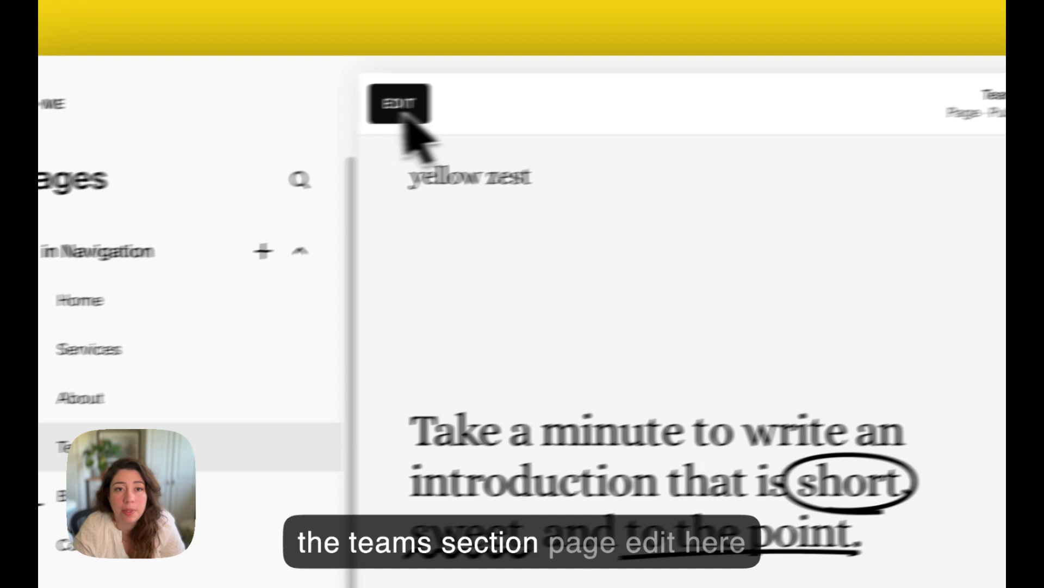
{"action": "left_click", "coordinate": [497, 10]}
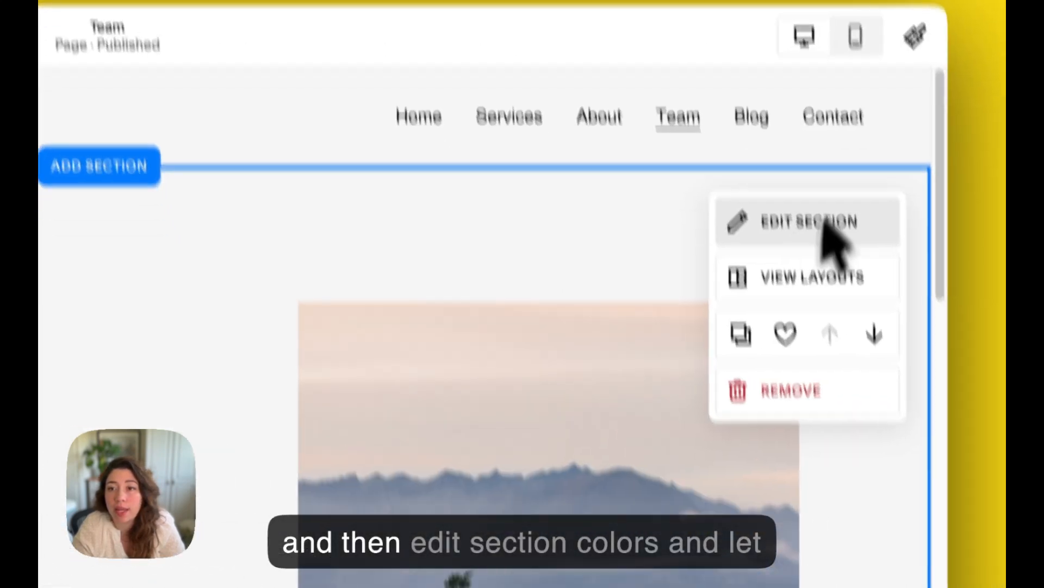
{"action": "left_click", "coordinate": [848, 219]}
{"action": "left_click", "coordinate": [800, 300]}
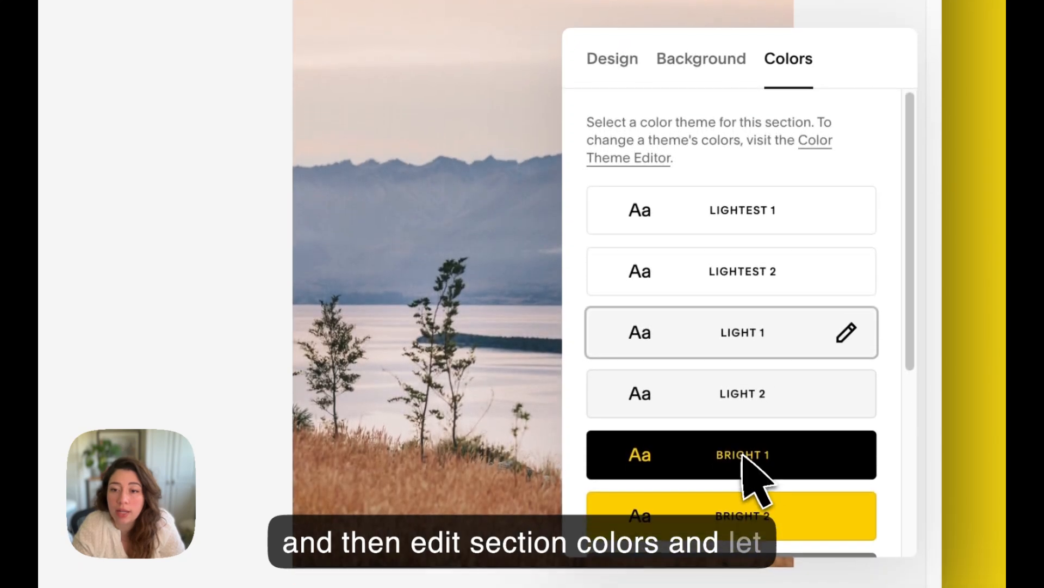
Step: Try the Bright 1 color theme on the Team page's intro section and settle on the gray-and-yellow Dark 2 theme
{"action": "left_click", "coordinate": [743, 454]}
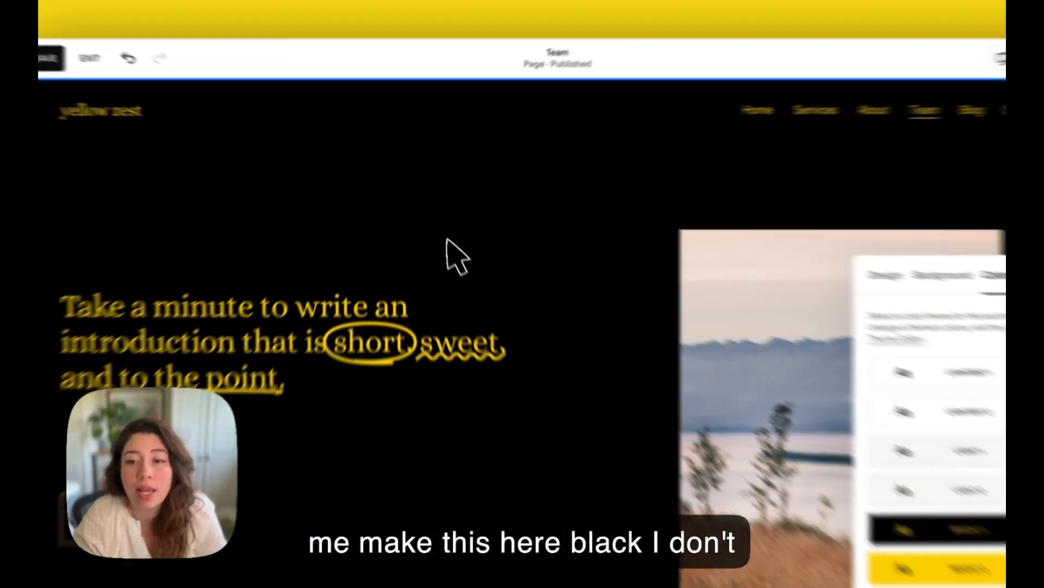
{"action": "scroll", "coordinate": [457, 252], "scroll_direction": "down", "scroll_amount": 4}
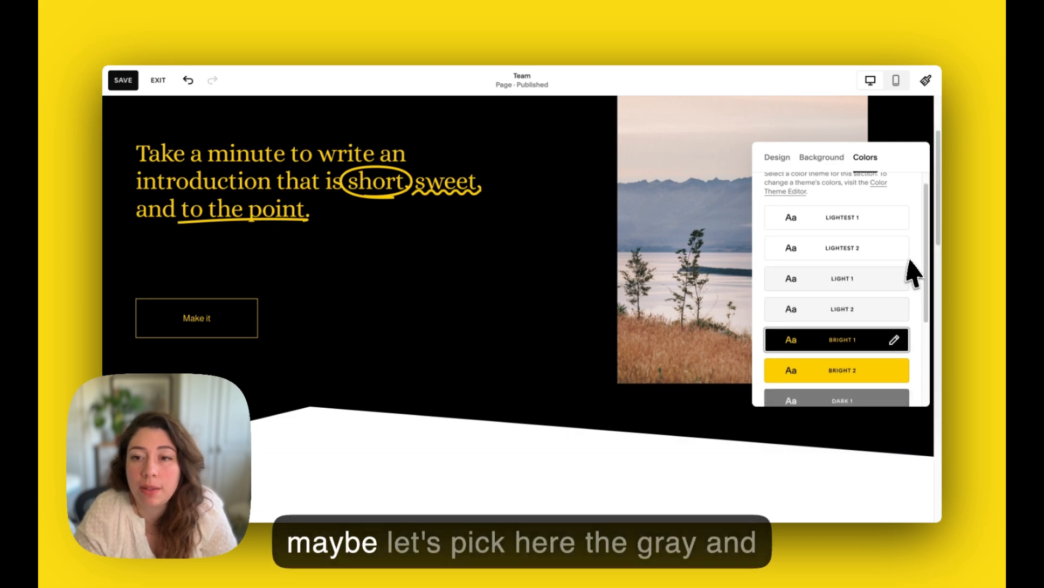
{"action": "scroll", "coordinate": [874, 338], "scroll_direction": "down", "scroll_amount": 3}
{"action": "left_click", "coordinate": [856, 353]}
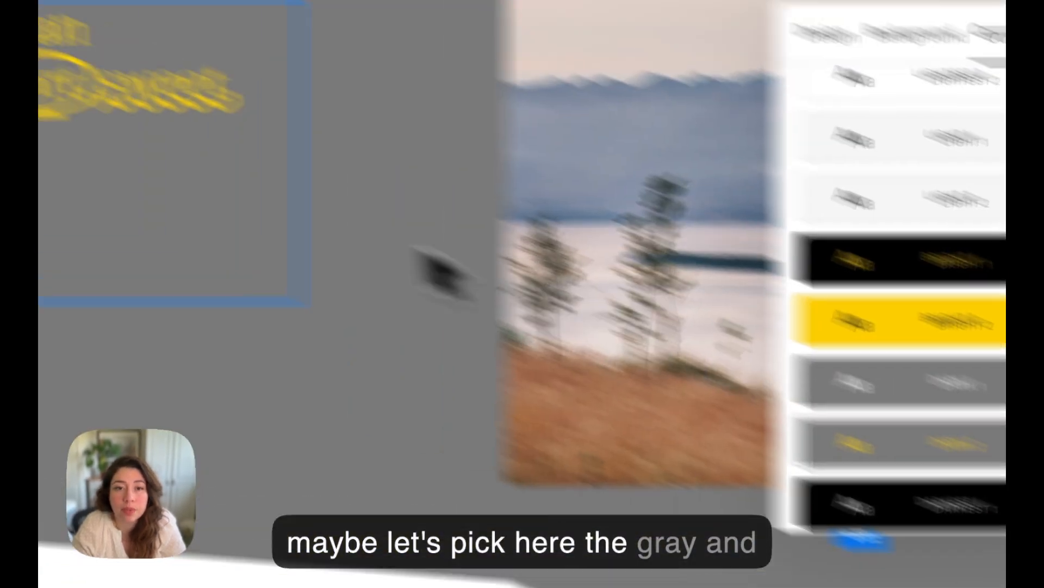
{"action": "scroll", "coordinate": [463, 305], "scroll_direction": "up", "scroll_amount": 1}
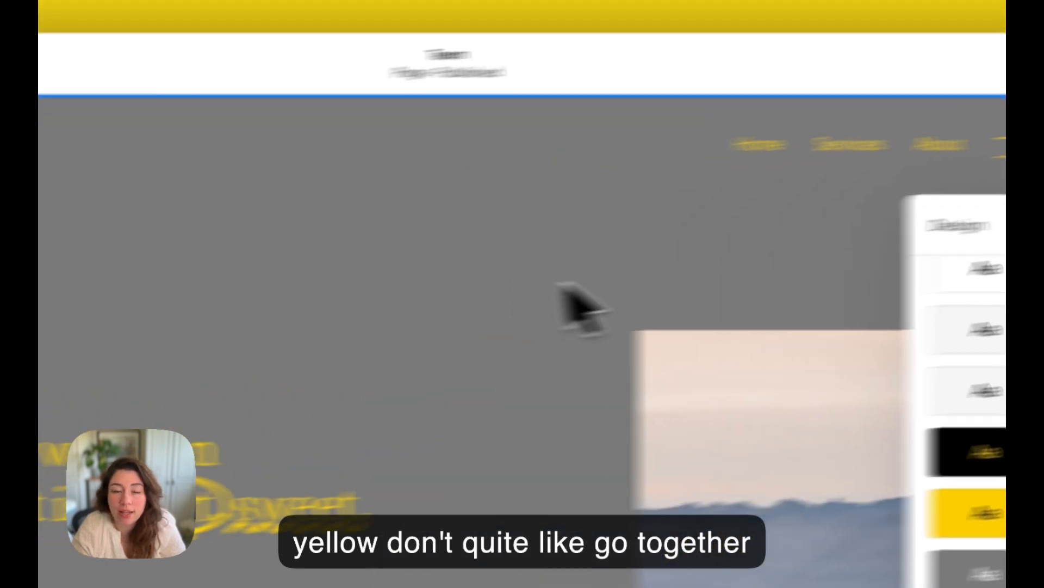
Step: Open the intro section's heading text for manual formatting
{"action": "left_click", "coordinate": [680, 279]}
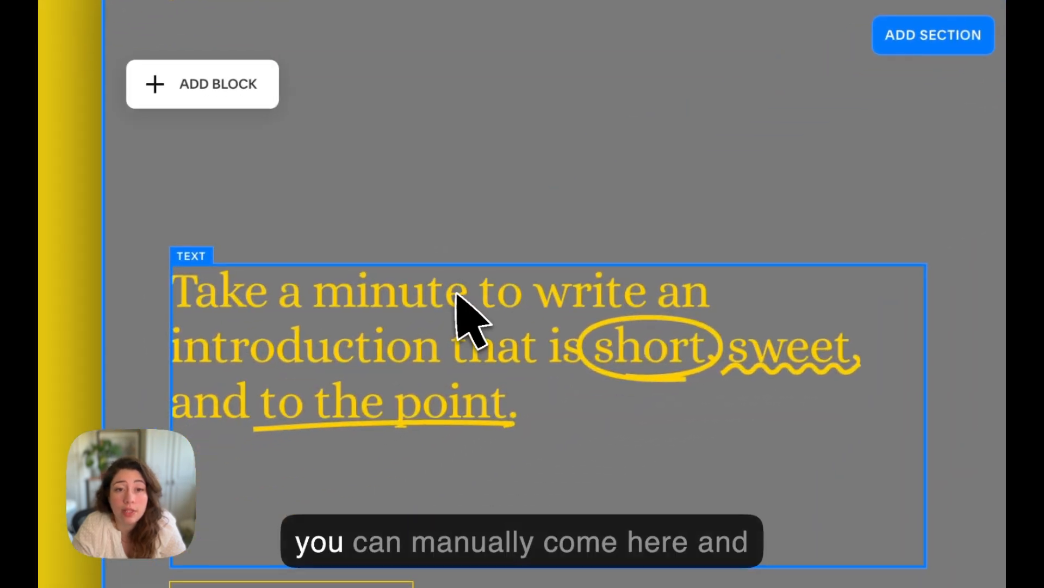
{"action": "left_click", "coordinate": [114, 438]}
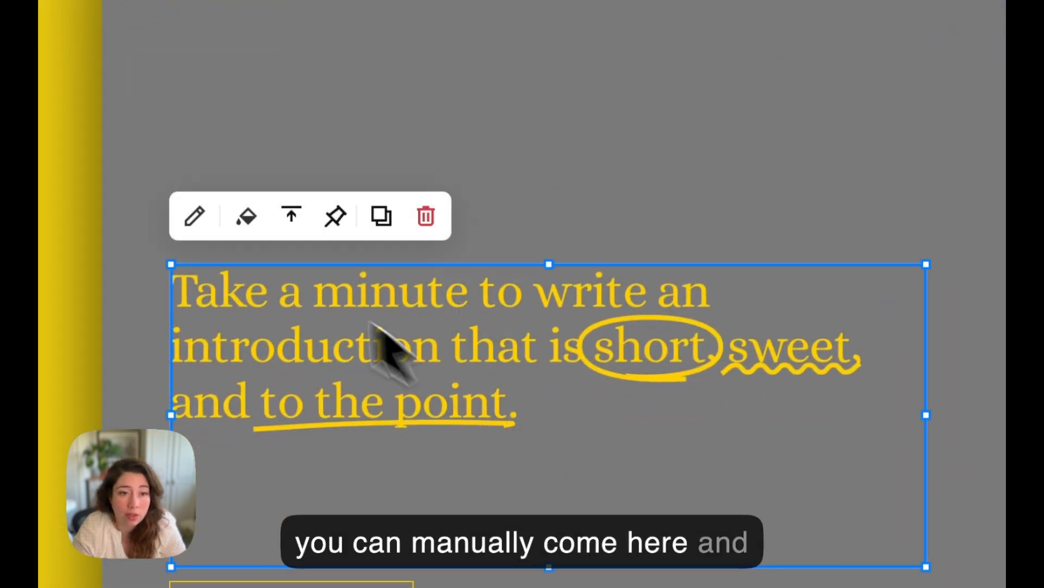
{"action": "left_click", "coordinate": [400, 398]}
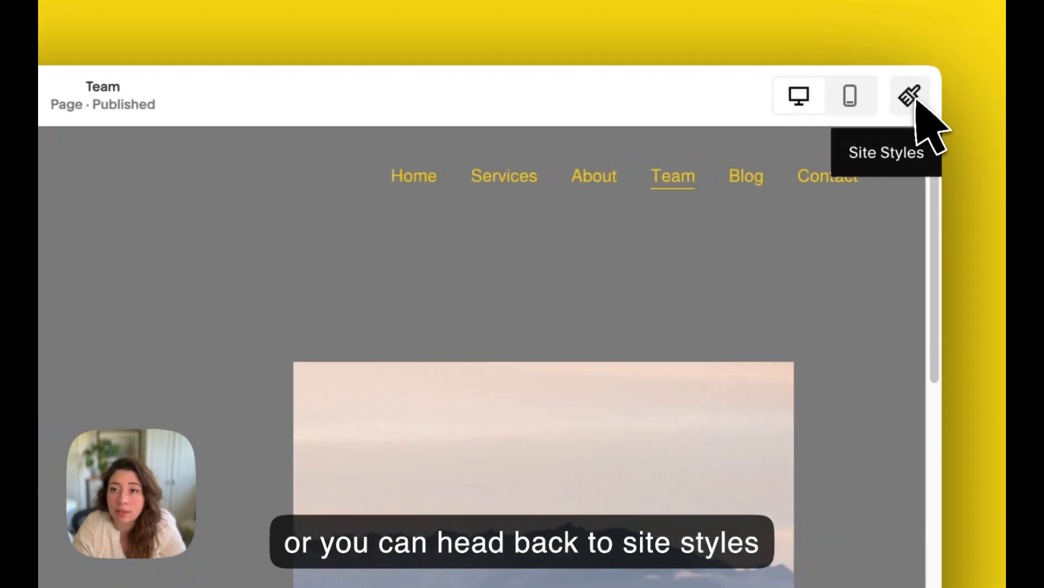
Step: Open the colors in Site Styles and review the Dark 2 theme's colors for the elements used in the Team page's intro section
{"action": "left_click", "coordinate": [927, 81]}
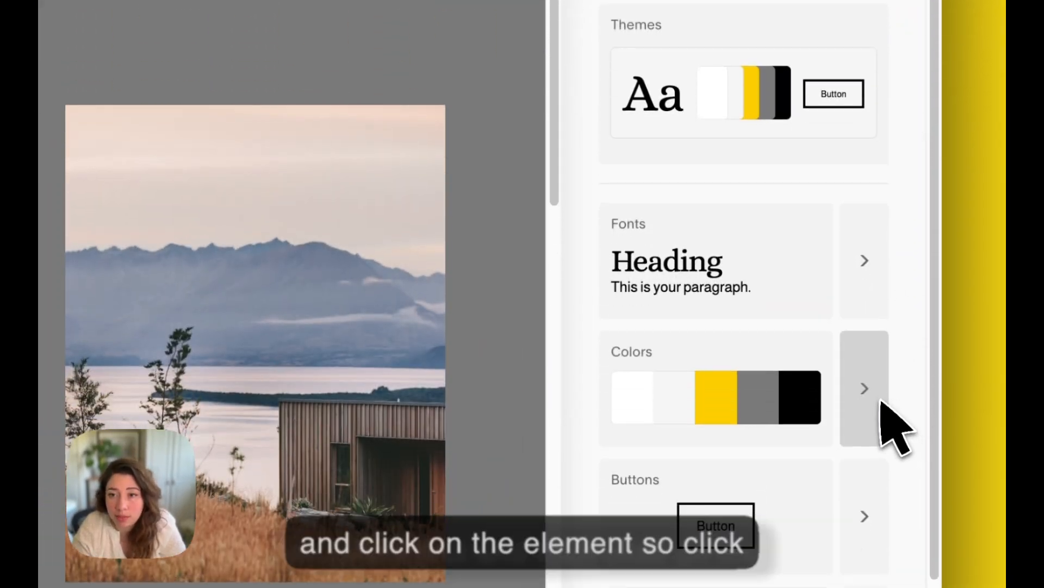
{"action": "left_click", "coordinate": [869, 402]}
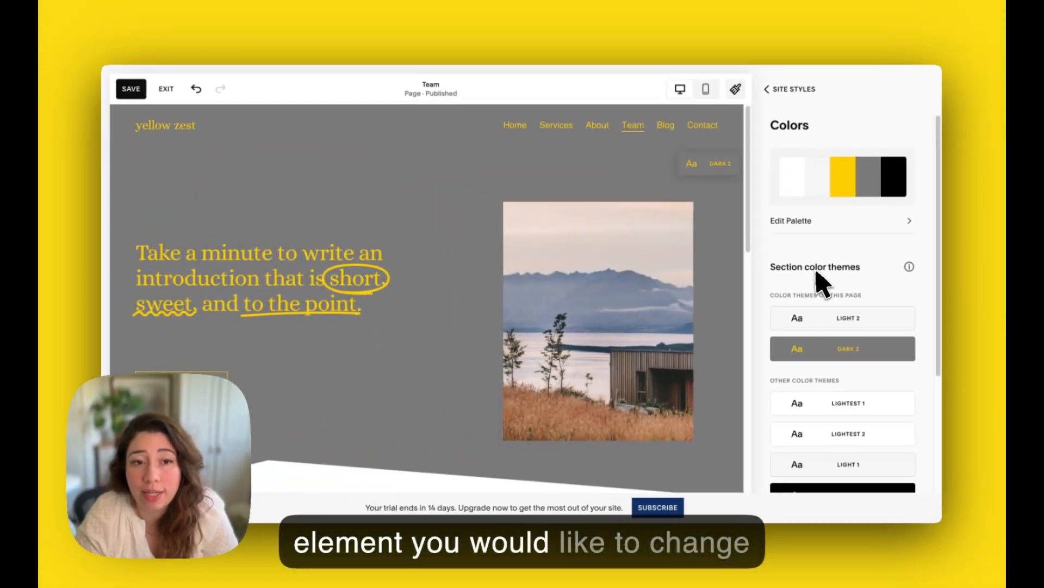
{"action": "scroll", "coordinate": [417, 294], "scroll_direction": "down", "scroll_amount": 2}
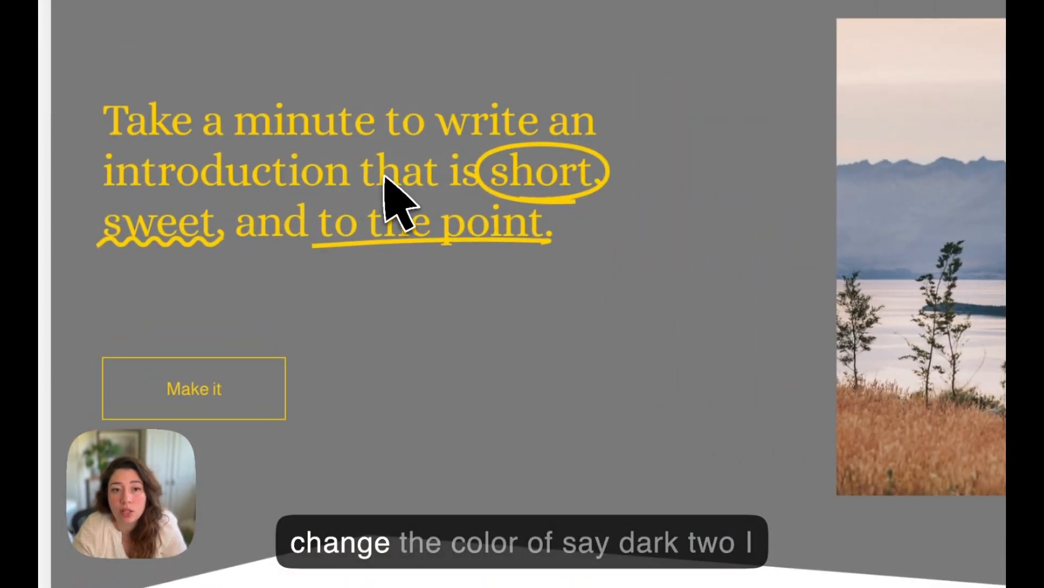
{"action": "scroll", "coordinate": [338, 185], "scroll_direction": "down", "scroll_amount": 5}
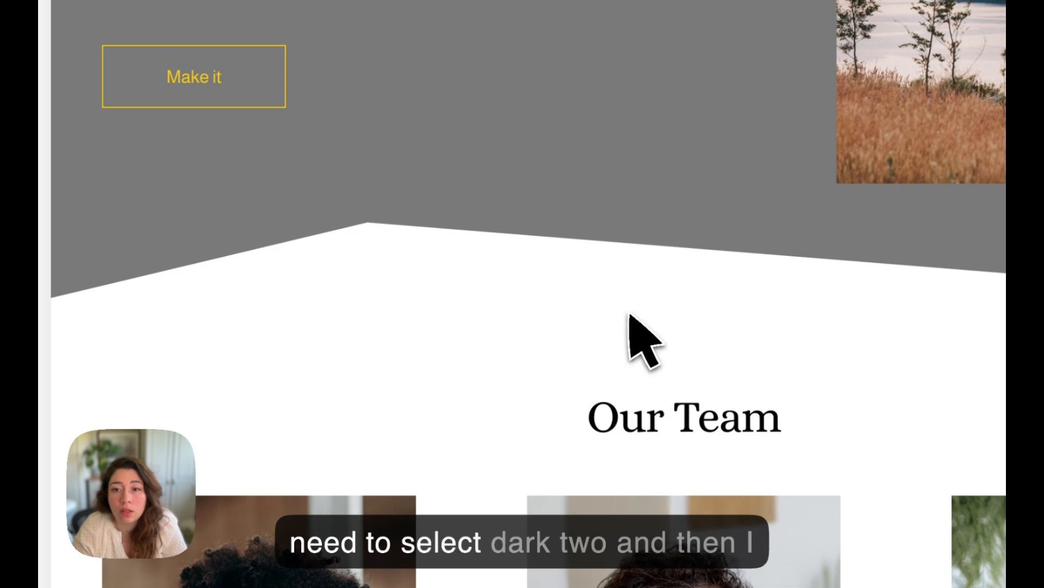
{"action": "scroll", "coordinate": [658, 348], "scroll_direction": "up", "scroll_amount": 1}
{"action": "scroll", "coordinate": [658, 349], "scroll_direction": "up", "scroll_amount": 7}
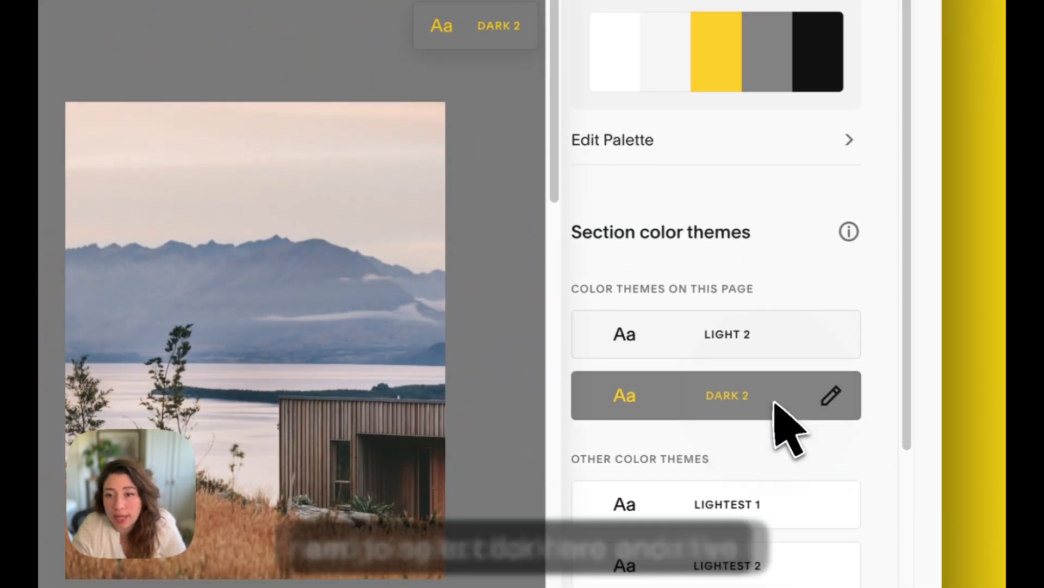
{"action": "left_click", "coordinate": [775, 403]}
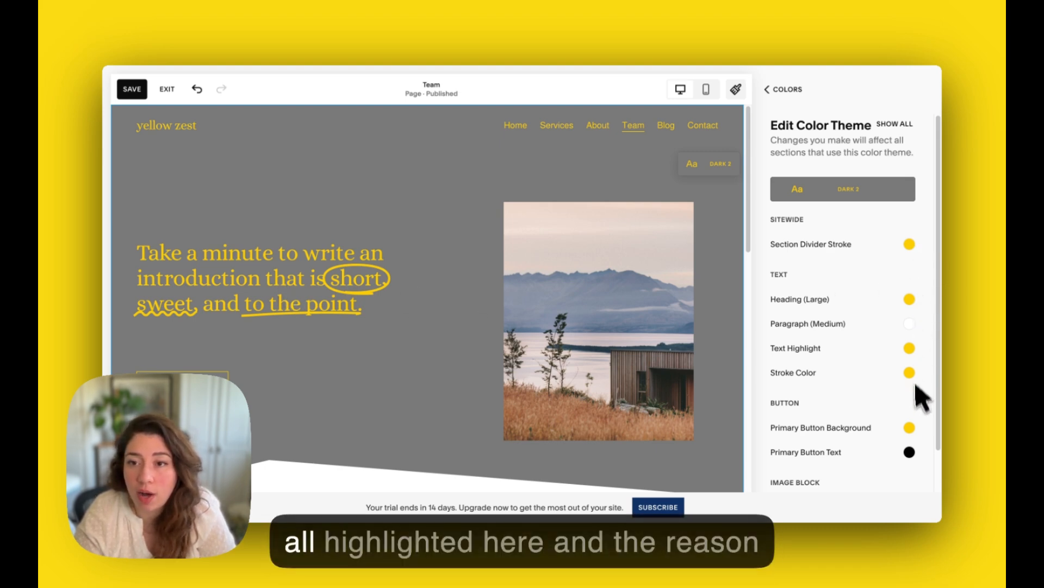
{"action": "scroll", "coordinate": [931, 316], "scroll_direction": "down", "scroll_amount": 2}
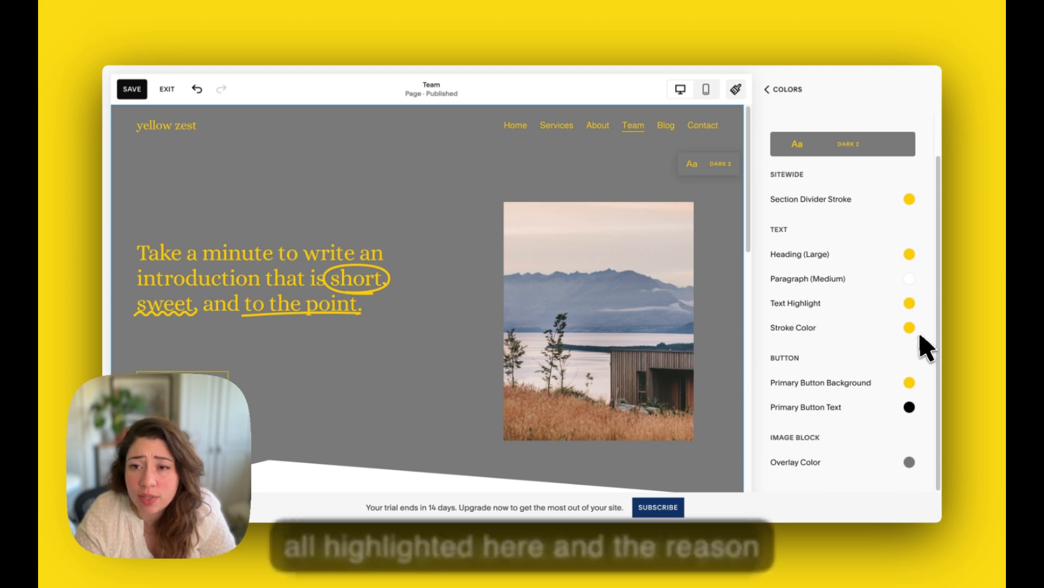
{"action": "scroll", "coordinate": [914, 378], "scroll_direction": "up", "scroll_amount": 2}
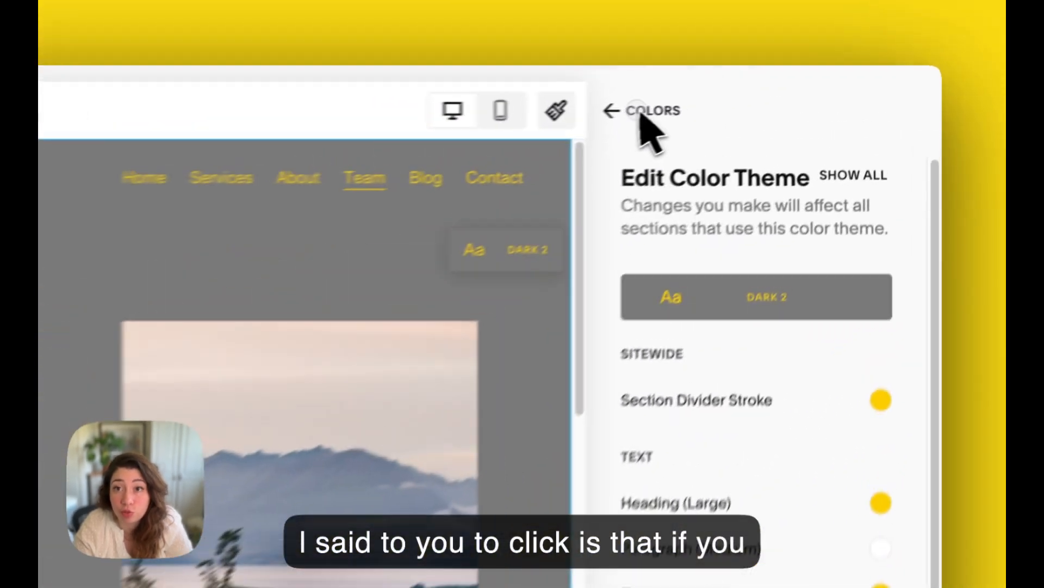
Step: Return to the section color themes and look through the full list of editable elements in the Dark 2 theme
{"action": "left_click", "coordinate": [784, 89]}
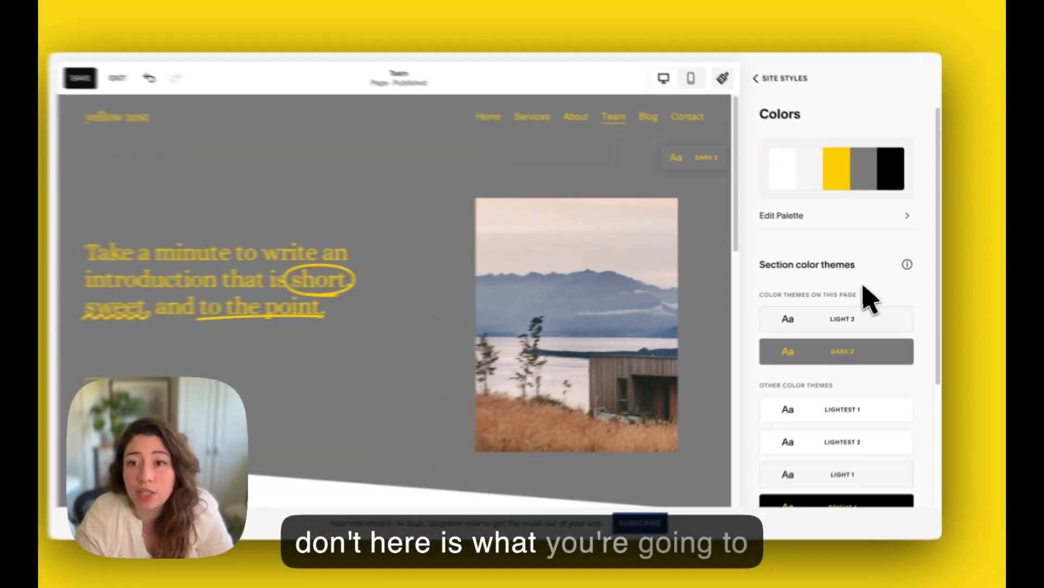
{"action": "scroll", "coordinate": [804, 533], "scroll_direction": "down", "scroll_amount": 3}
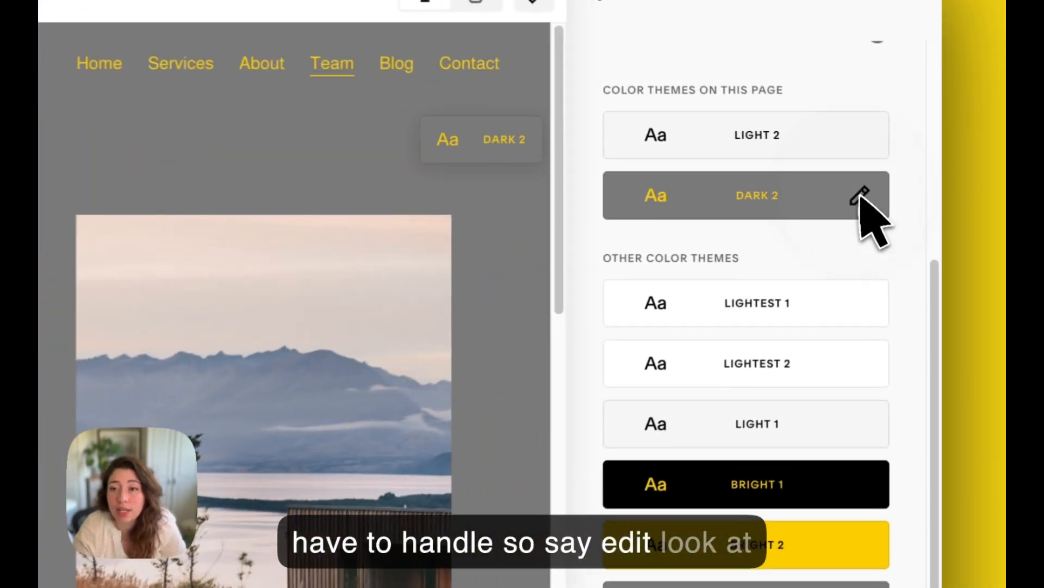
{"action": "left_click", "coordinate": [902, 193]}
{"action": "scroll", "coordinate": [821, 331], "scroll_direction": "down", "scroll_amount": 8}
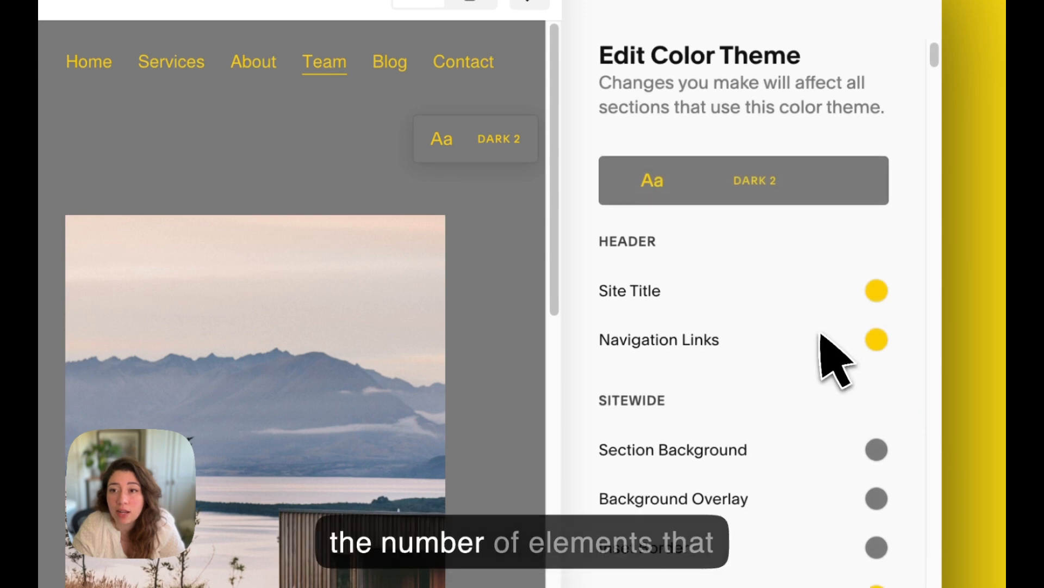
{"action": "left_click_drag", "start_coordinate": [937, 82], "coordinate": [945, 350]}
{"action": "left_click_drag", "start_coordinate": [947, 409], "coordinate": [930, 158]}
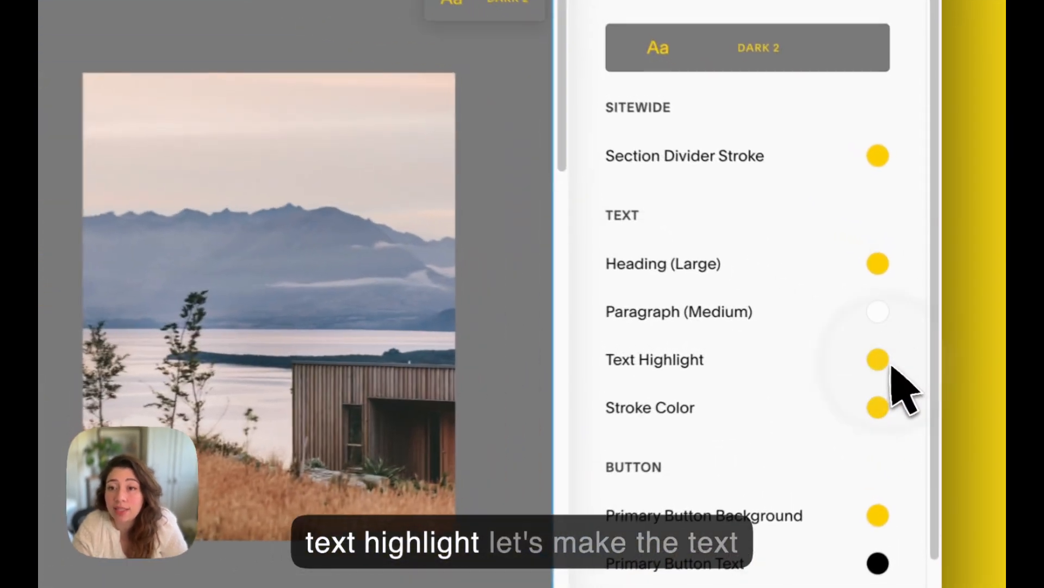
Step: Set the Dark 2 theme's text highlight to black, and try black for its large heading before settling on light gray
{"action": "left_click", "coordinate": [909, 348]}
{"action": "left_click", "coordinate": [898, 315]}
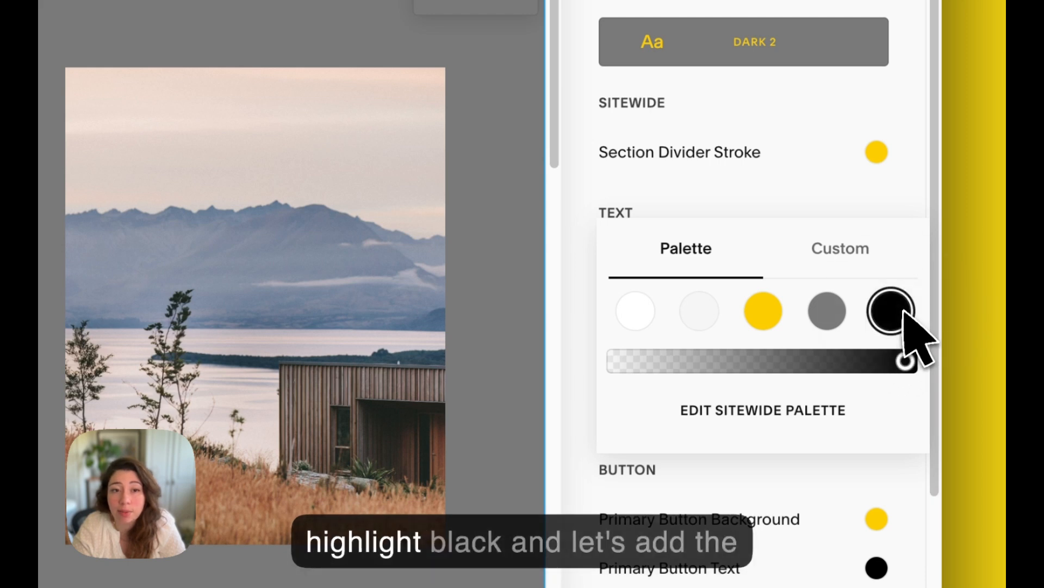
{"action": "left_click", "coordinate": [726, 209]}
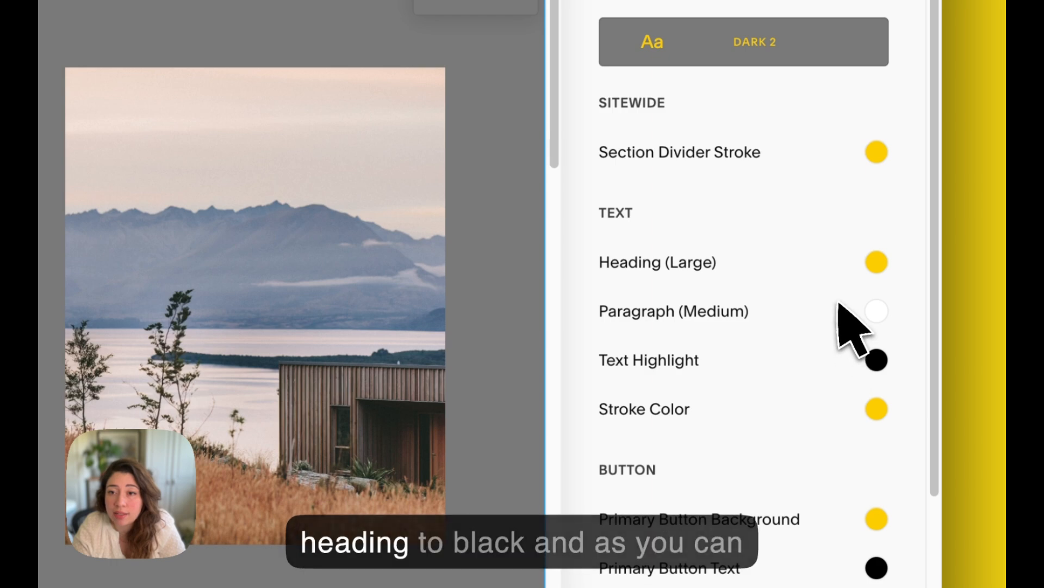
{"action": "left_click", "coordinate": [876, 263]}
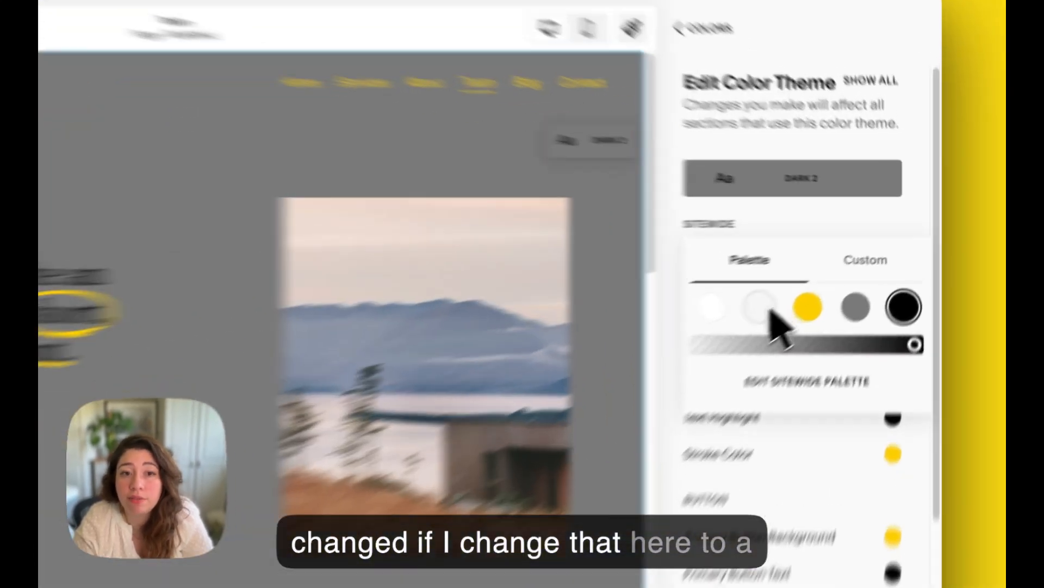
{"action": "left_click", "coordinate": [823, 275]}
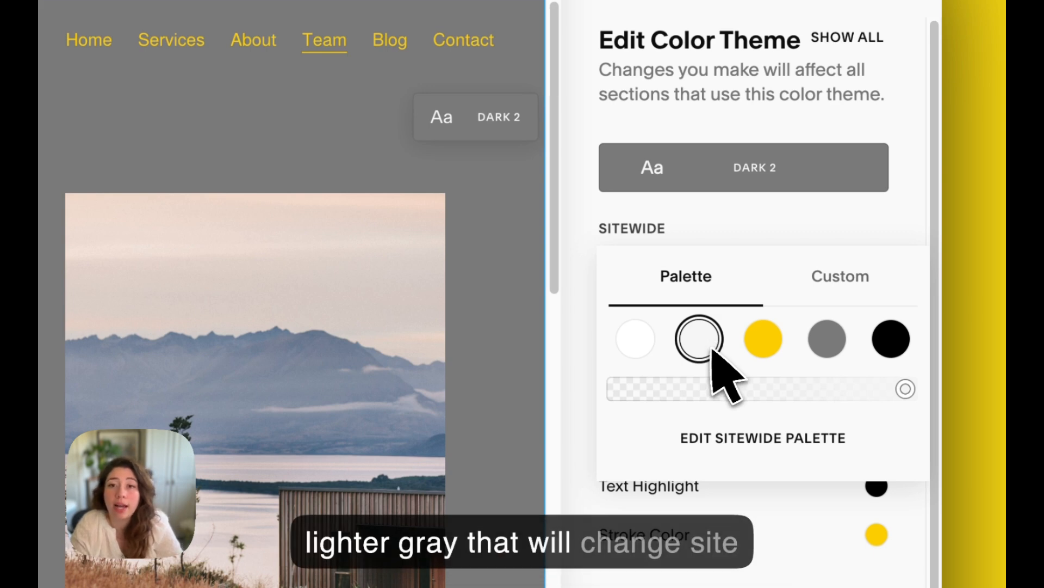
{"action": "left_click", "coordinate": [582, 374]}
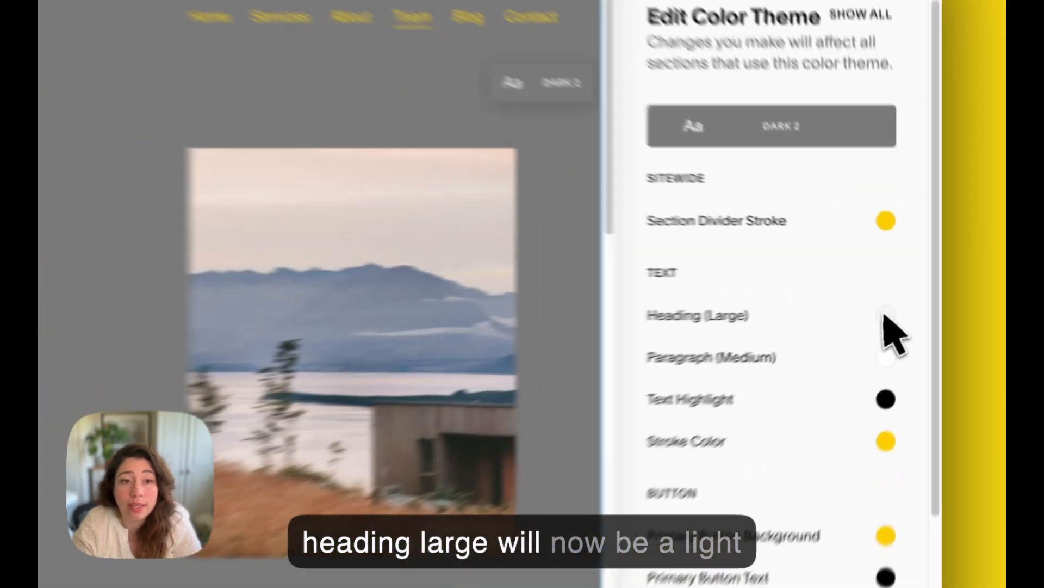
Step: Try white, gray and black for the Dark 2 theme's large heading and go back to light gray
{"action": "left_click", "coordinate": [908, 300]}
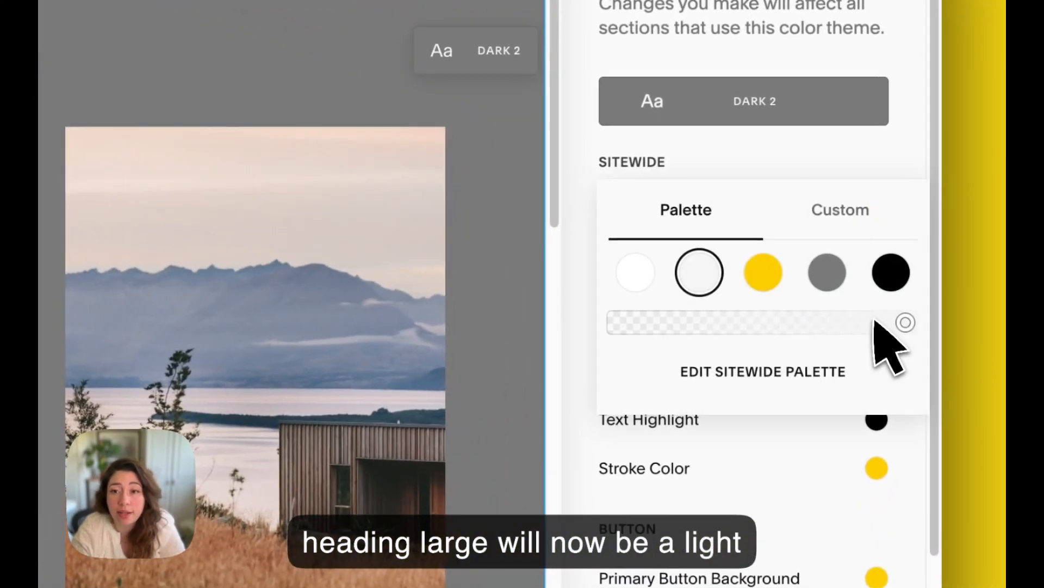
{"action": "left_click", "coordinate": [633, 276]}
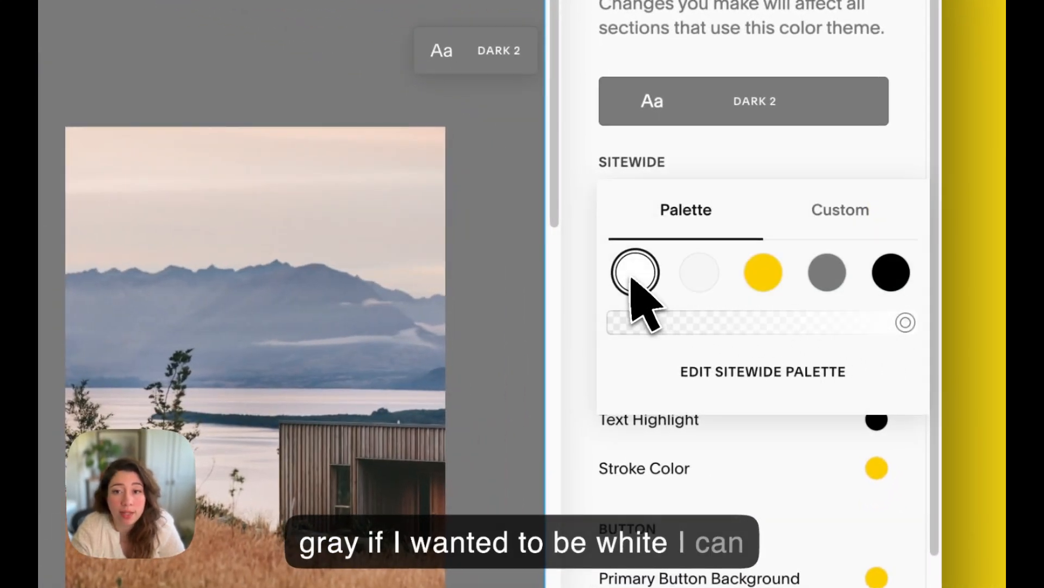
{"action": "left_click", "coordinate": [828, 275]}
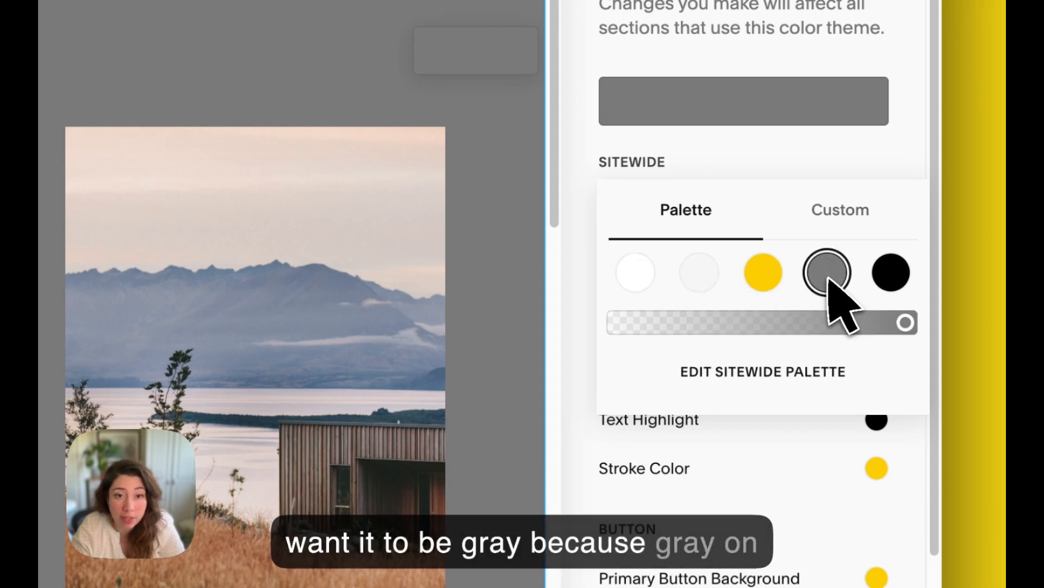
{"action": "left_click", "coordinate": [891, 275]}
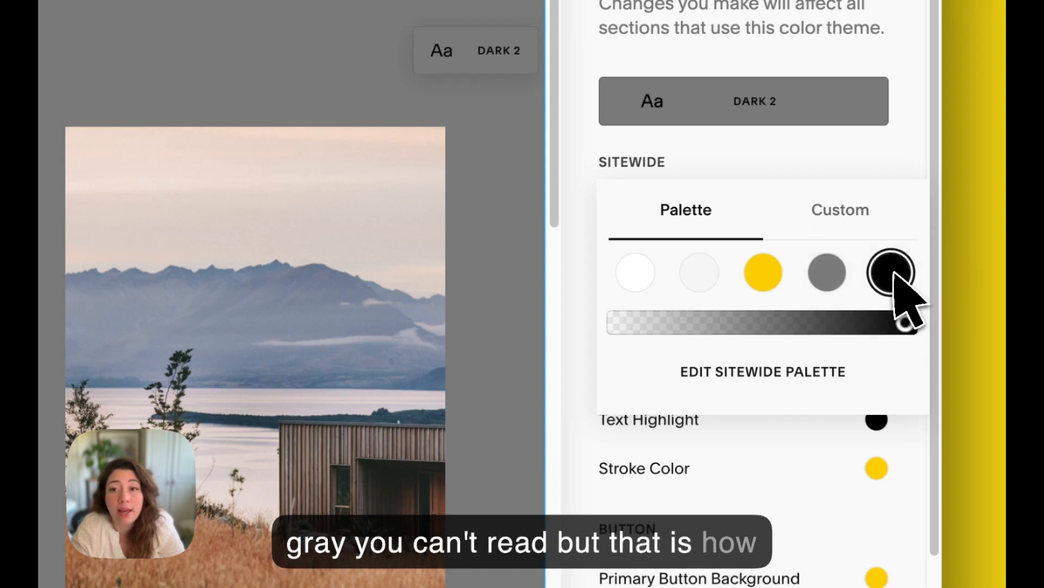
{"action": "left_click", "coordinate": [701, 278]}
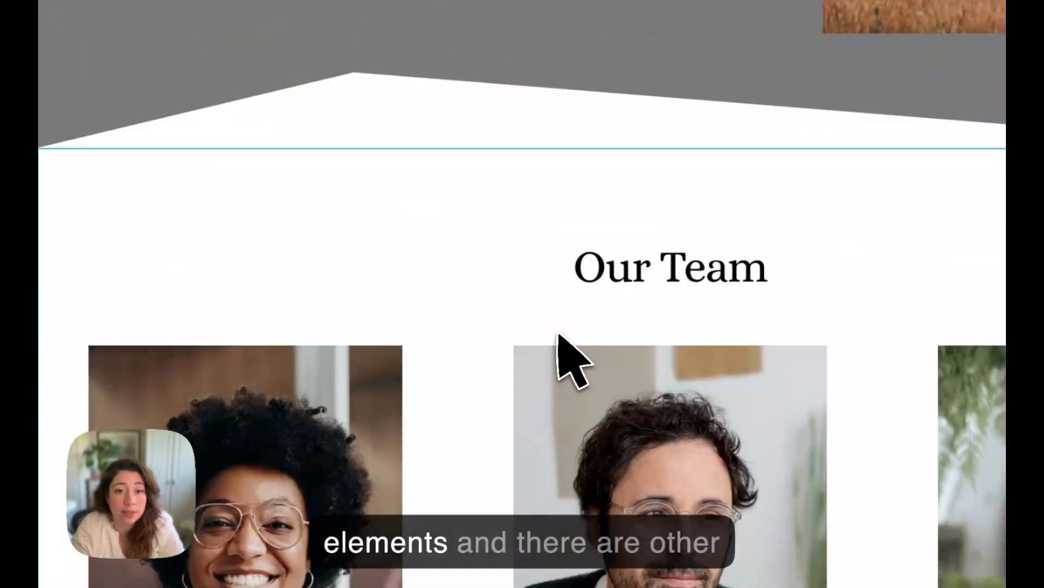
Step: Set the Light 2 theme's large heading color to yellow from the Contact us section and return to the color settings
{"action": "scroll", "coordinate": [559, 334], "scroll_direction": "down", "scroll_amount": 15}
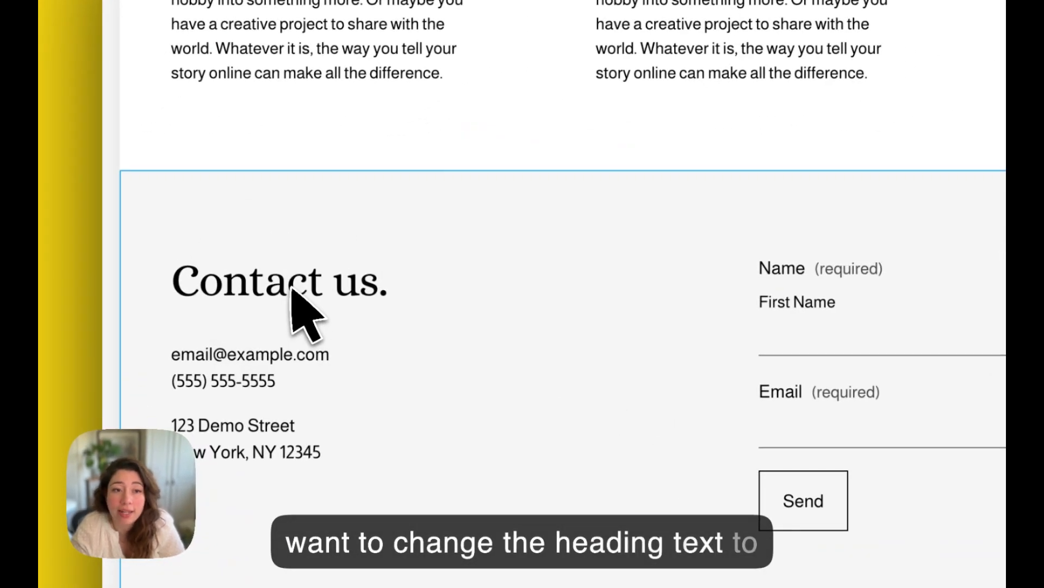
{"action": "left_click", "coordinate": [877, 338]}
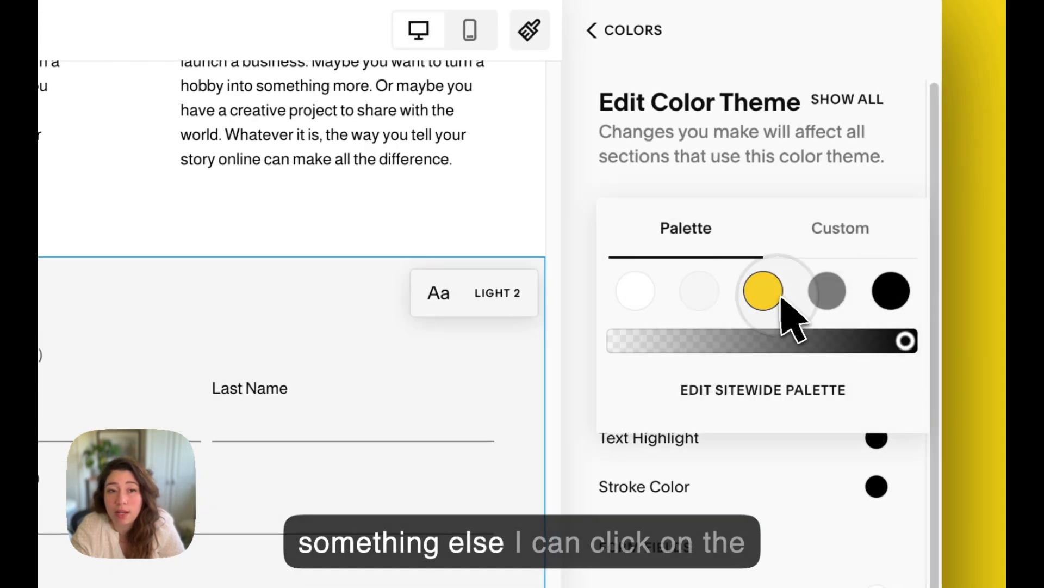
{"action": "left_click", "coordinate": [764, 292]}
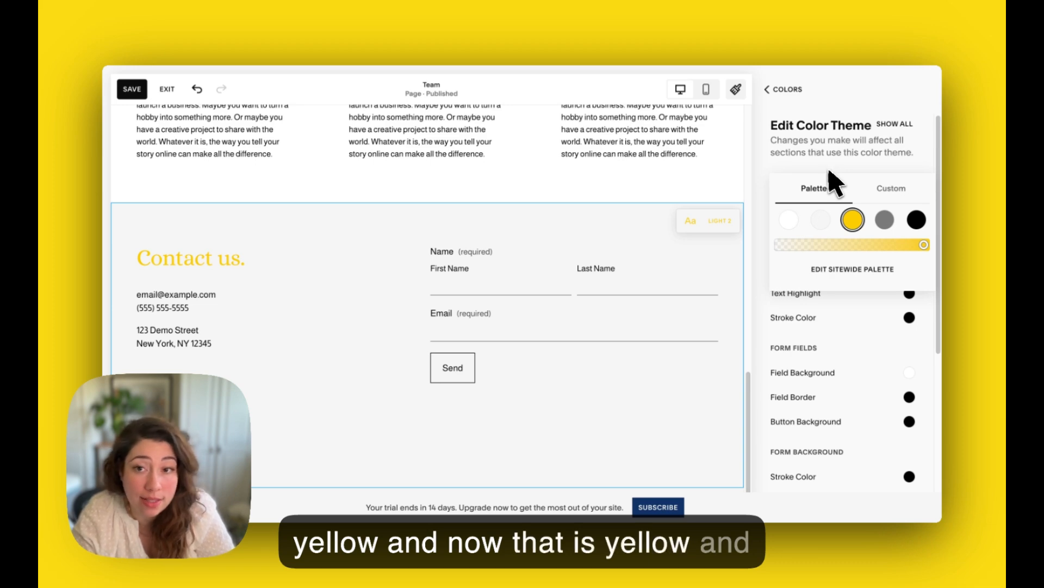
{"action": "left_click", "coordinate": [828, 163]}
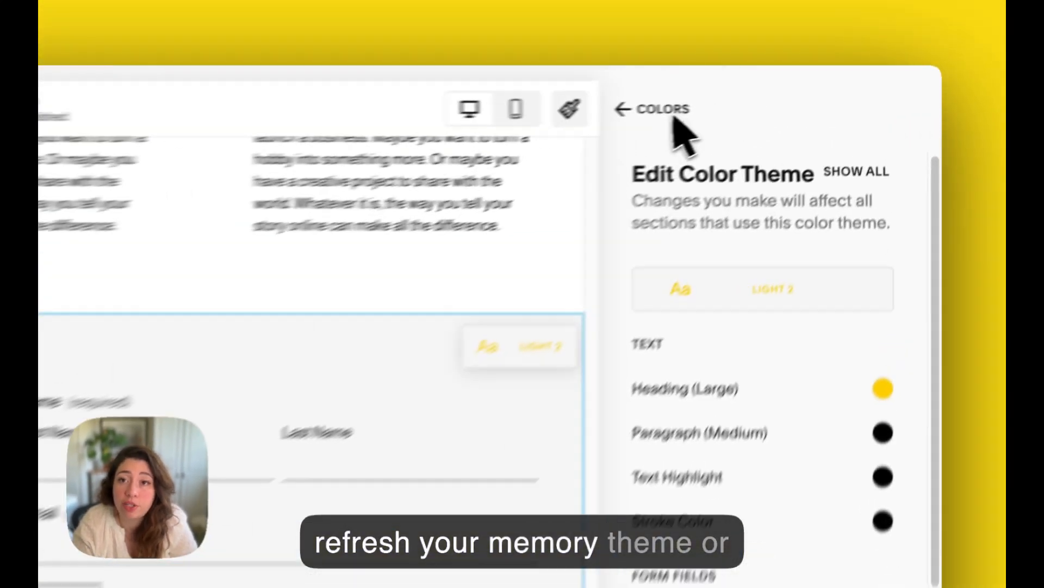
{"action": "left_click", "coordinate": [787, 89]}
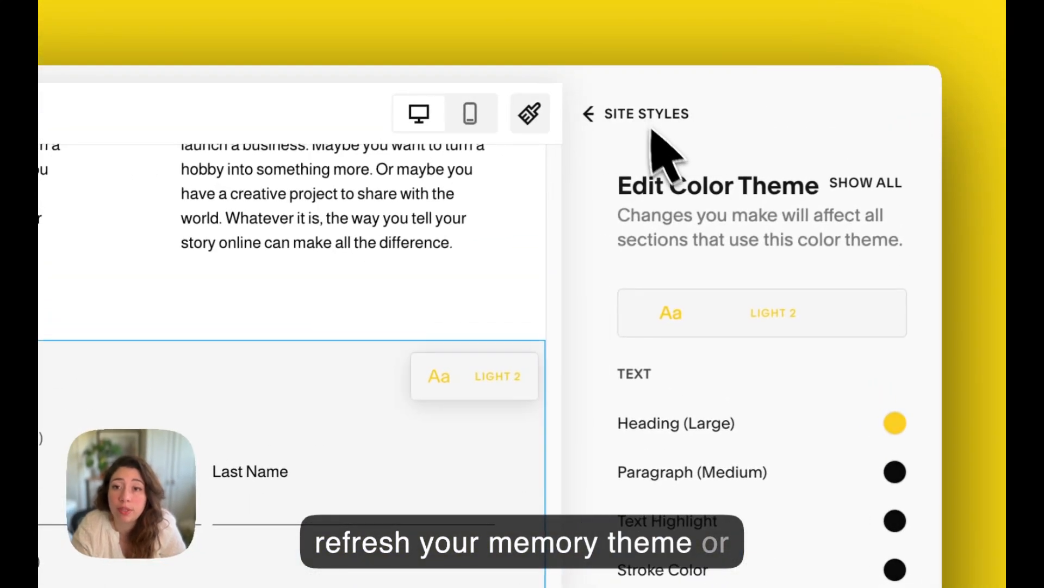
Step: Undo the last large heading color change in the Light 2 theme and save the site changes
{"action": "scroll", "coordinate": [775, 354], "scroll_direction": "down", "scroll_amount": 5}
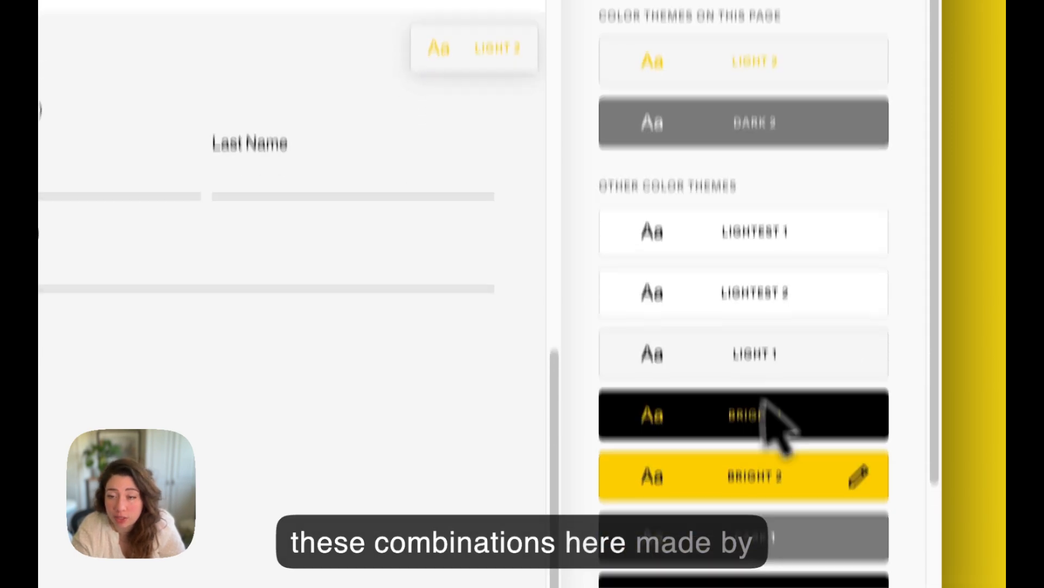
{"action": "scroll", "coordinate": [860, 477], "scroll_direction": "up", "scroll_amount": 3}
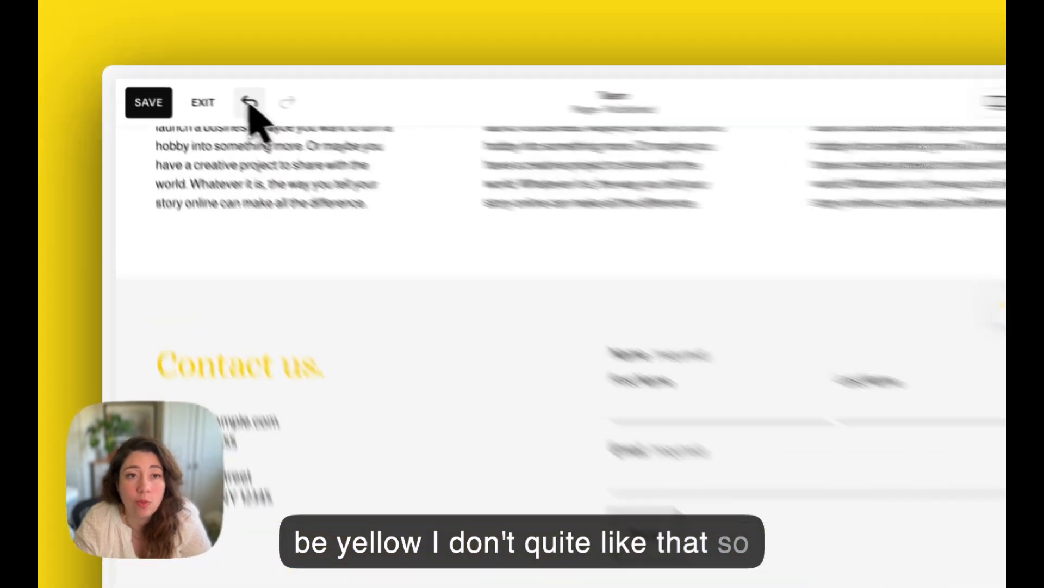
{"action": "left_click", "coordinate": [197, 89]}
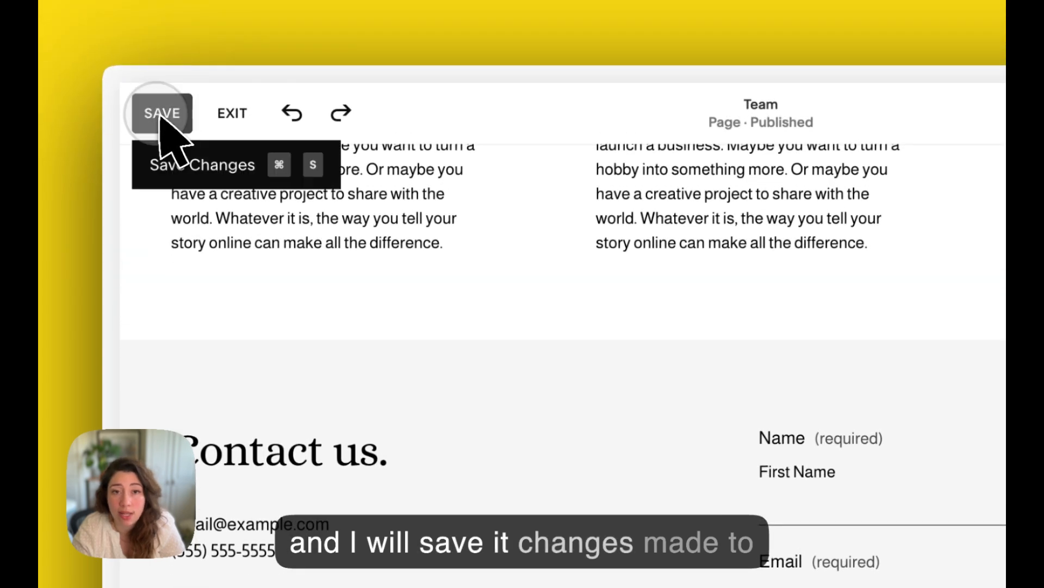
{"action": "left_click", "coordinate": [162, 114]}
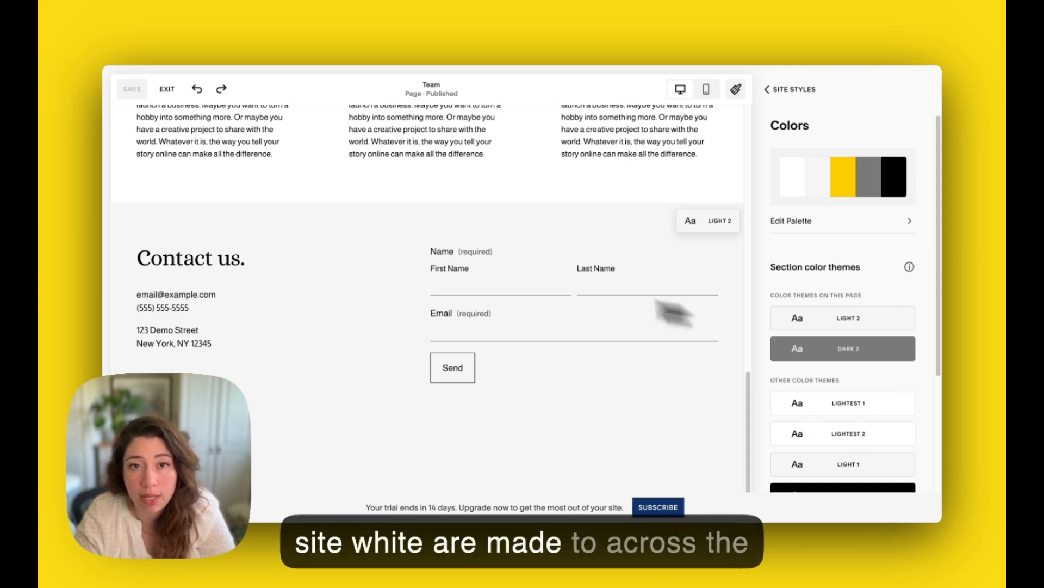
Step: Look through the preset color combinations in the palette editor and return to the site styles
{"action": "scroll", "coordinate": [513, 416], "scroll_direction": "up", "scroll_amount": 13}
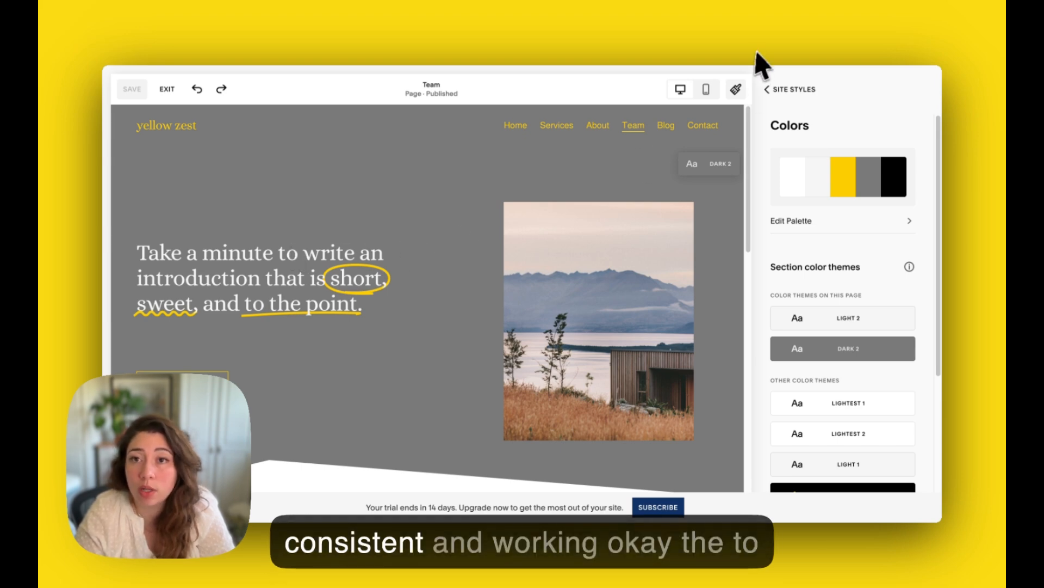
{"action": "left_click", "coordinate": [795, 223]}
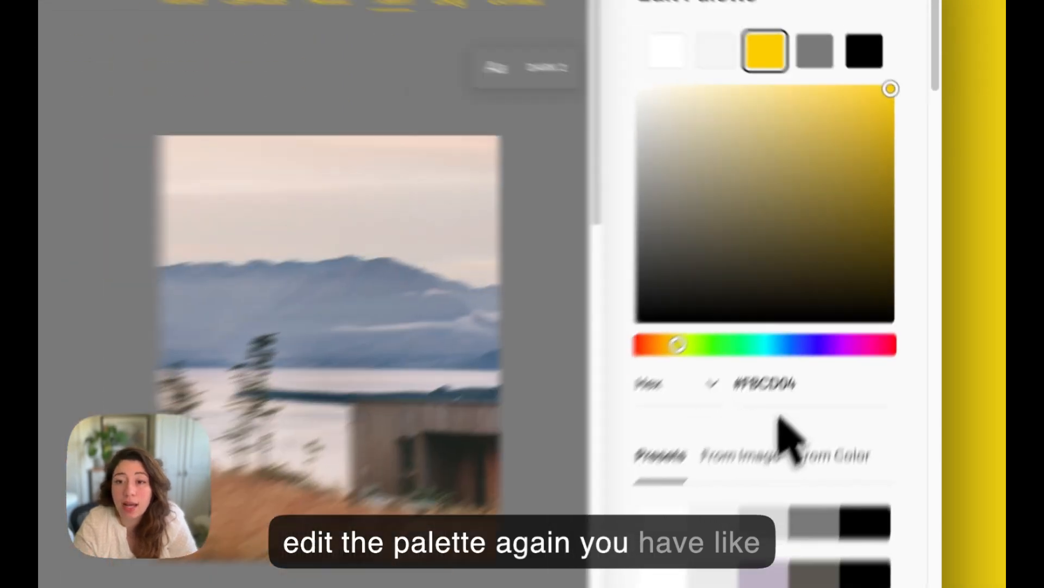
{"action": "scroll", "coordinate": [835, 413], "scroll_direction": "down", "scroll_amount": 3}
{"action": "scroll", "coordinate": [836, 413], "scroll_direction": "down", "scroll_amount": 10}
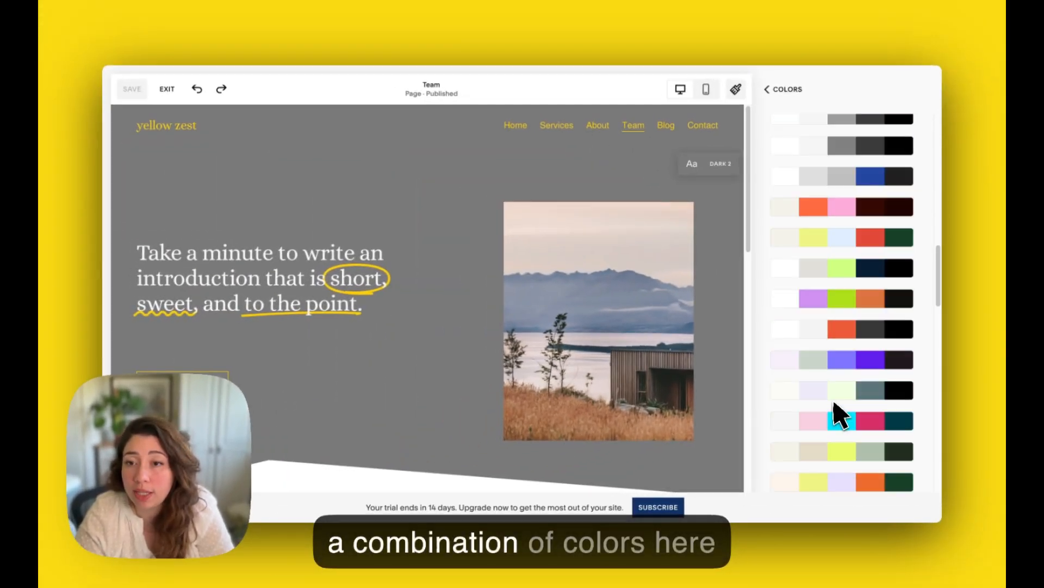
{"action": "scroll", "coordinate": [838, 425], "scroll_direction": "up", "scroll_amount": 12}
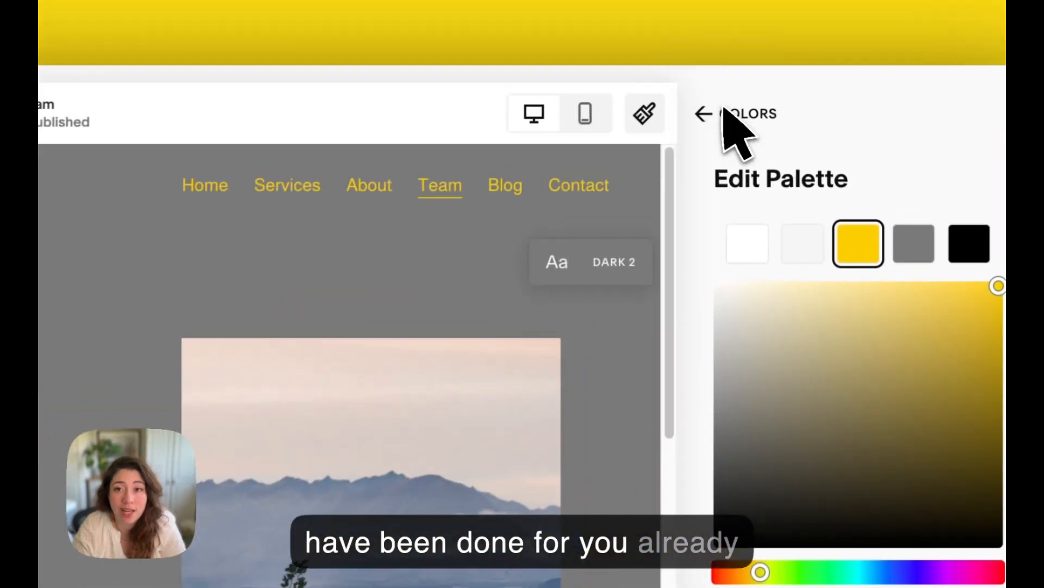
{"action": "left_click", "coordinate": [768, 90]}
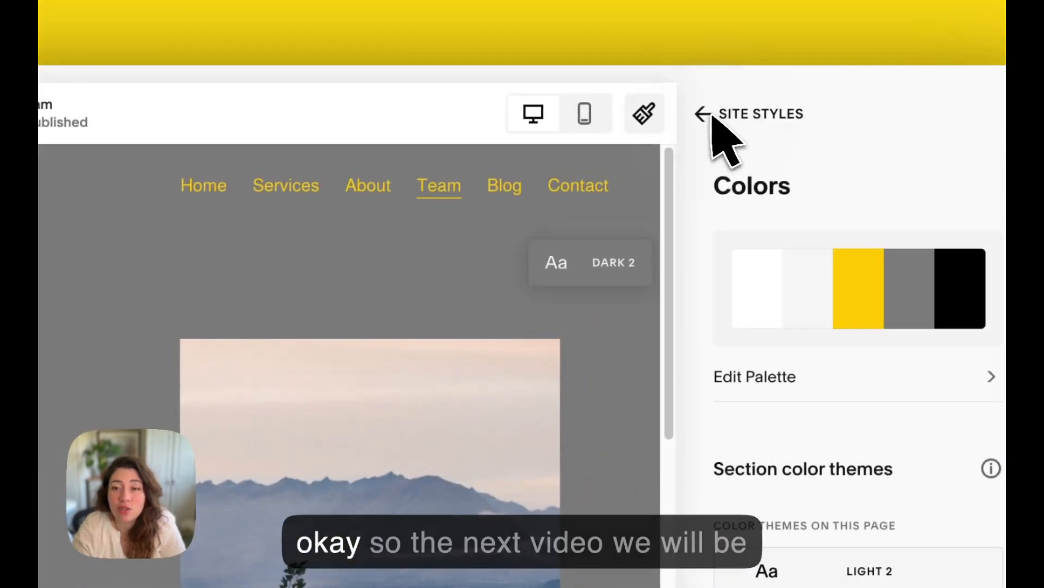
{"action": "left_click", "coordinate": [707, 115]}
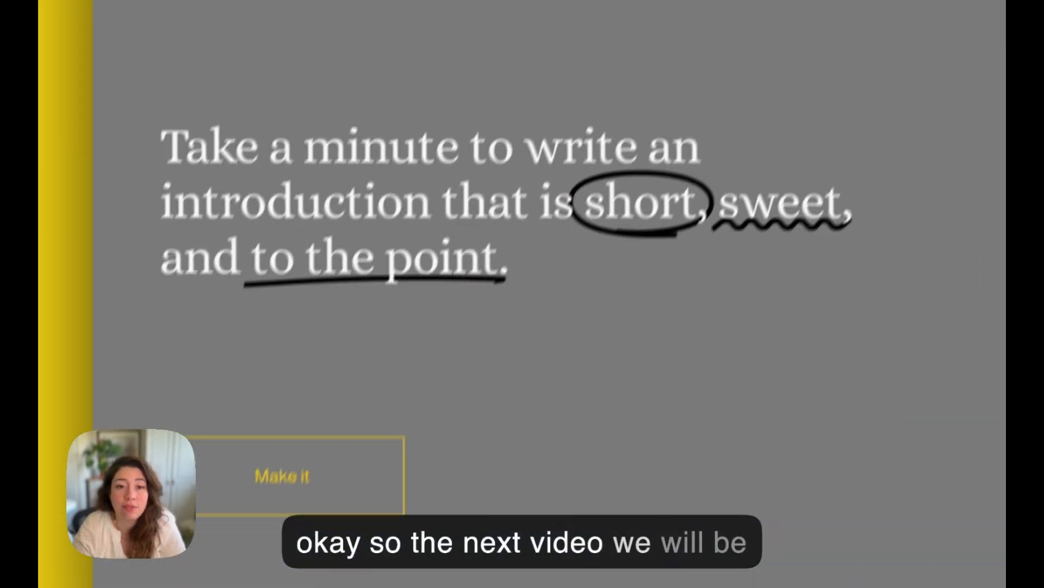